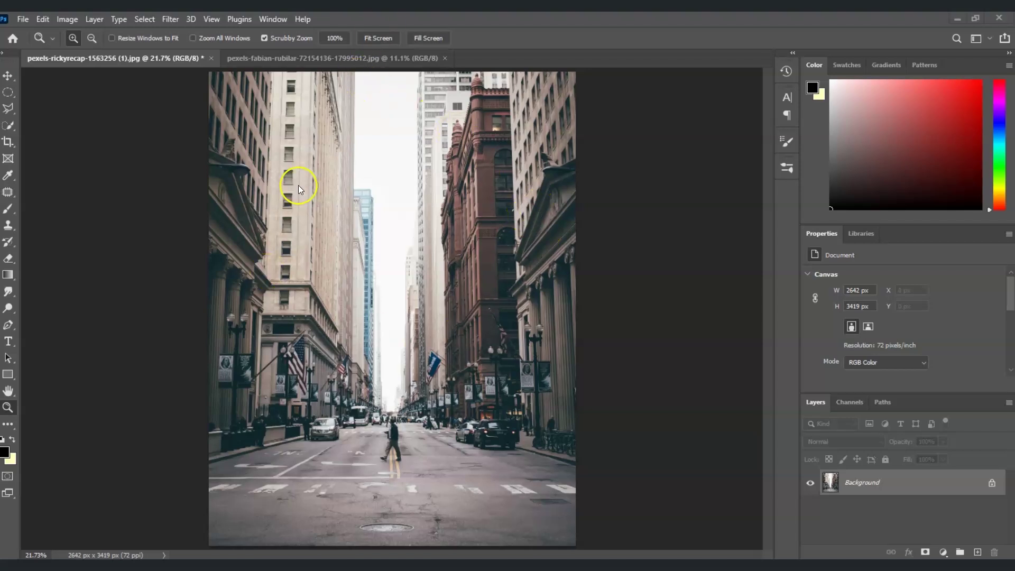
# Switch to the photo of the man leaning on the wall and select him with Select Subject.
pyautogui.hotkey('ctrl', 'Tab')
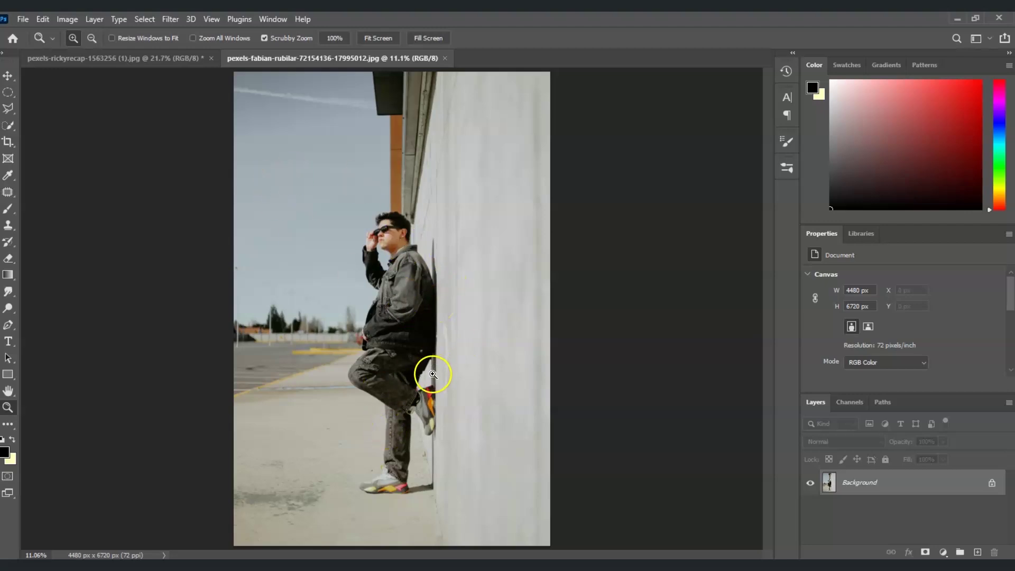
pyautogui.click(910, 491)
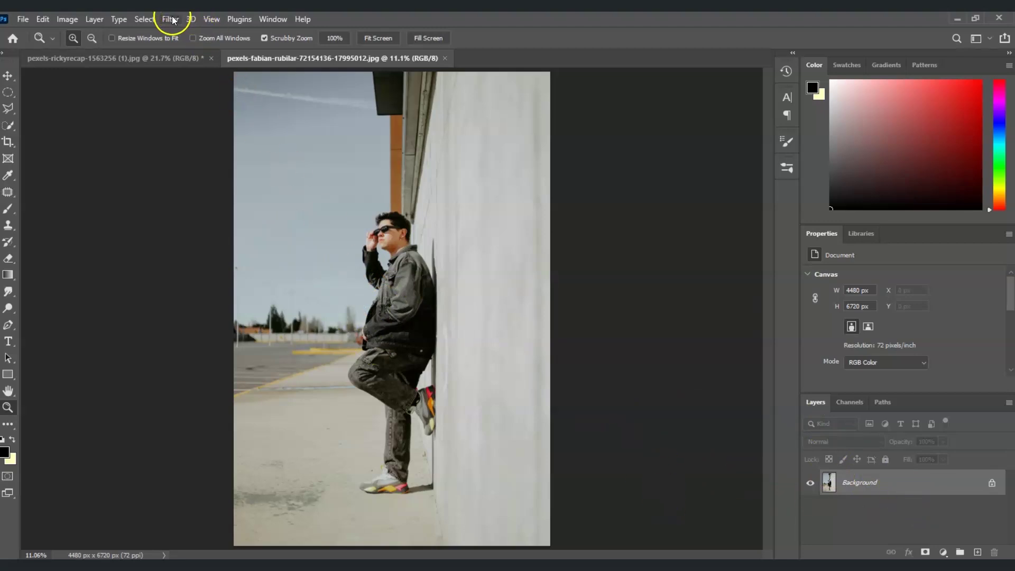
pyautogui.click(144, 19)
pyautogui.click(214, 168)
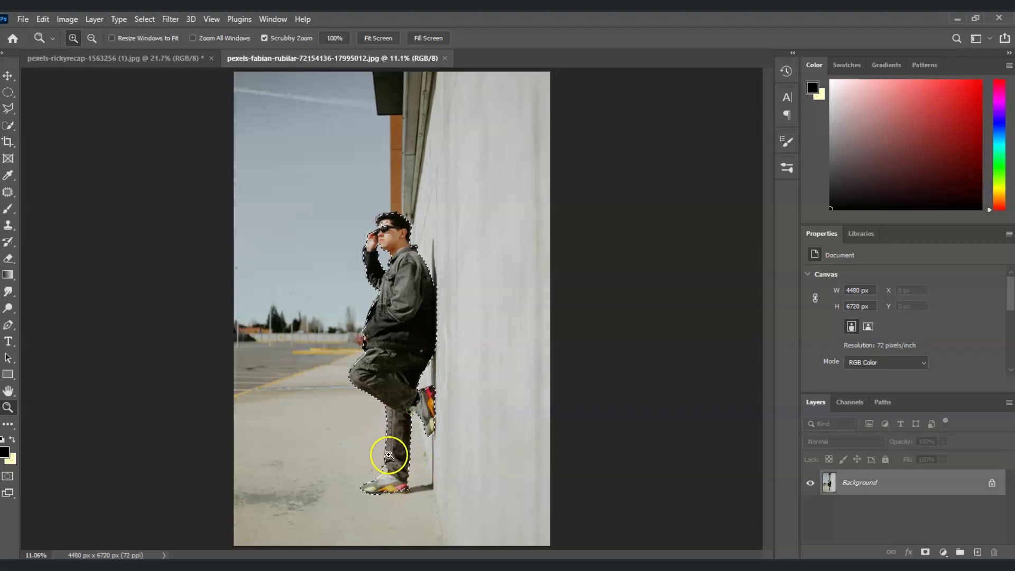
# Add the missing sole and heel area of the standing shoe to the selection with the Polygonal Lasso tool.
pyautogui.click(8, 110)
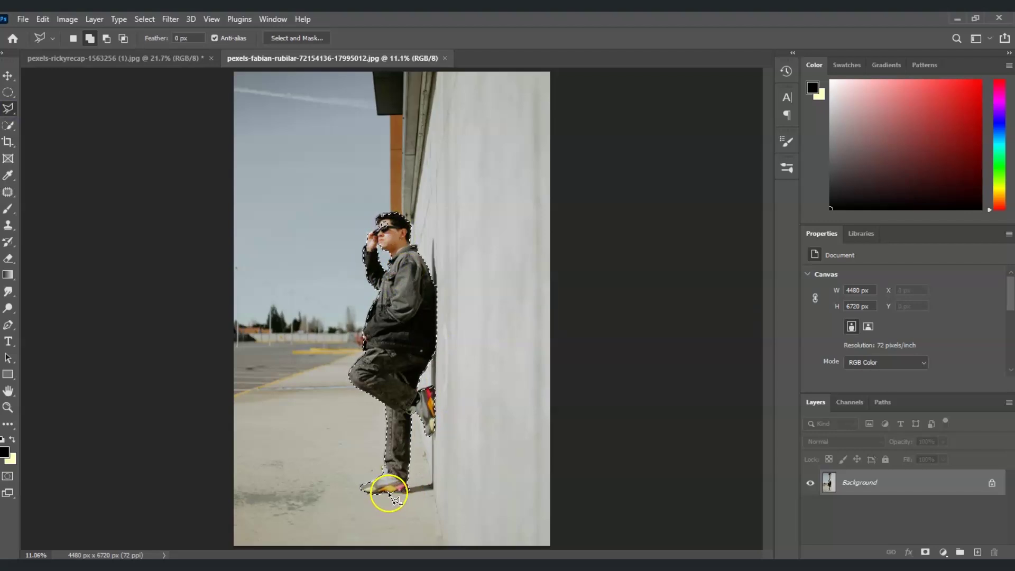
pyautogui.click(7, 408)
pyautogui.click(397, 491)
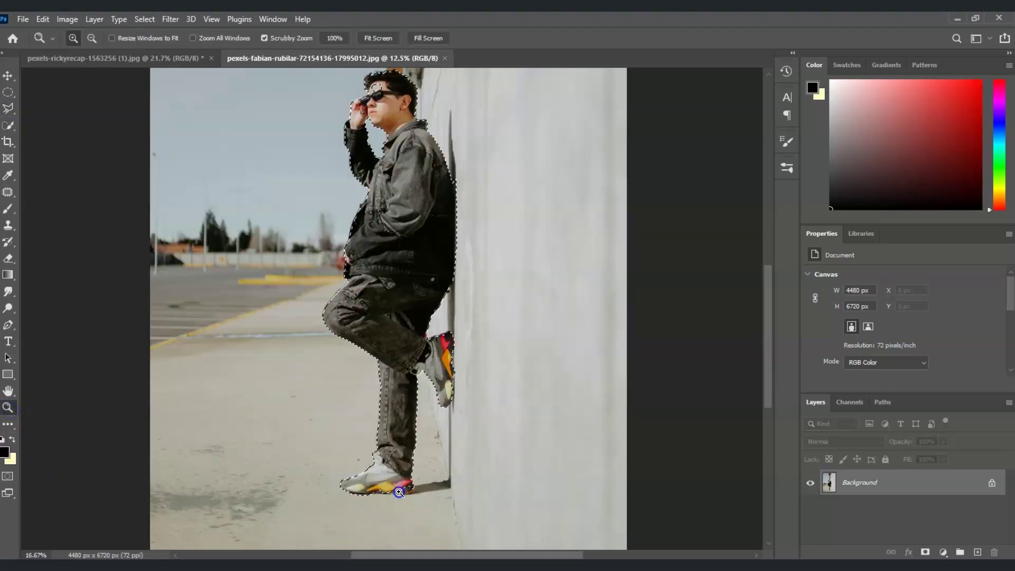
pyautogui.click(400, 492)
pyautogui.click(399, 492)
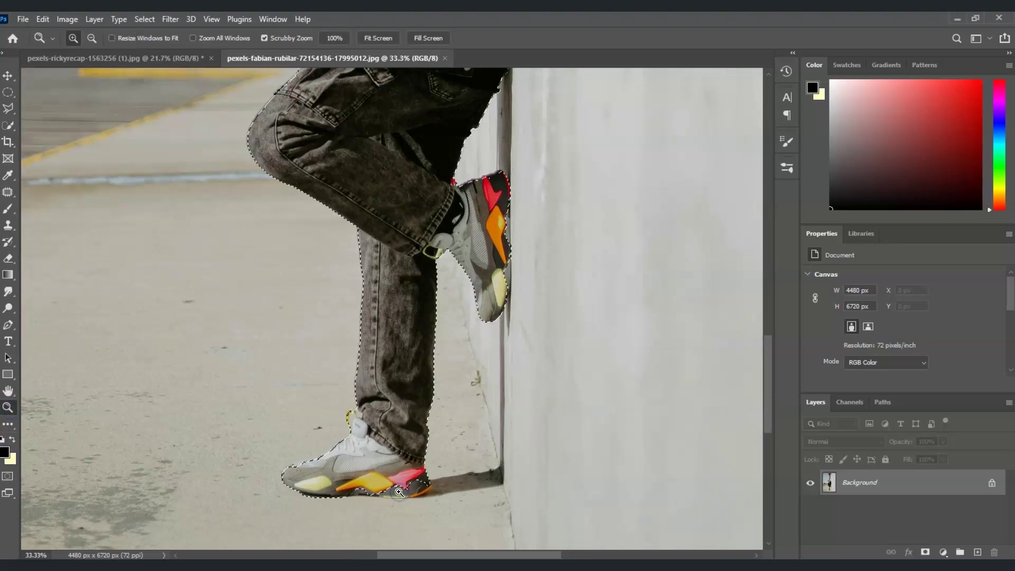
pyautogui.click(10, 109)
pyautogui.click(346, 497)
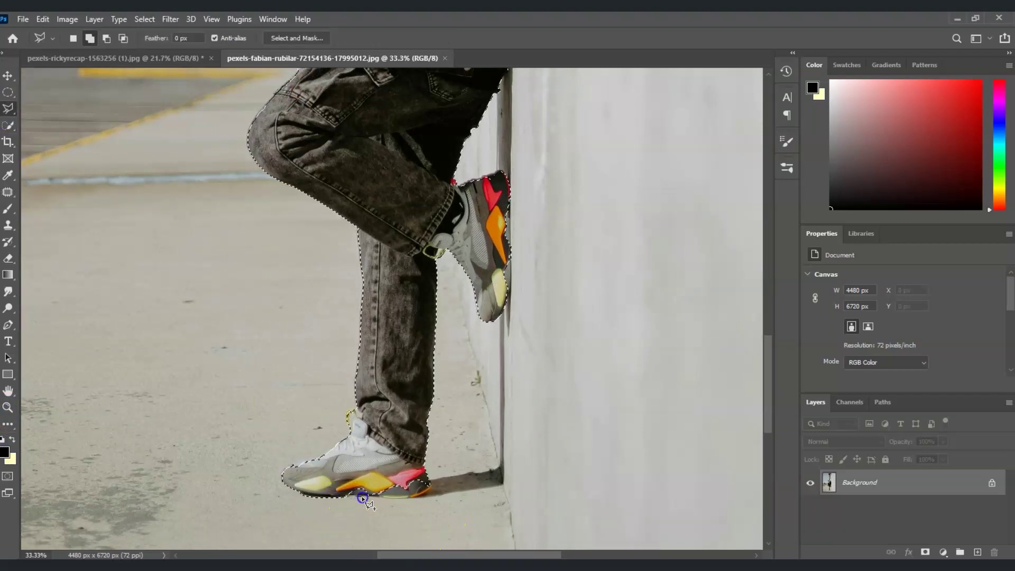
pyautogui.click(414, 497)
pyautogui.click(424, 495)
pyautogui.click(431, 487)
pyautogui.click(346, 496)
# Check the selection edge at the raised shoe and add the missing forehead area to the selection.
pyautogui.click(511, 226)
pyautogui.moveTo(762, 378); pyautogui.dragTo(765, 263)
pyautogui.press('Escape')
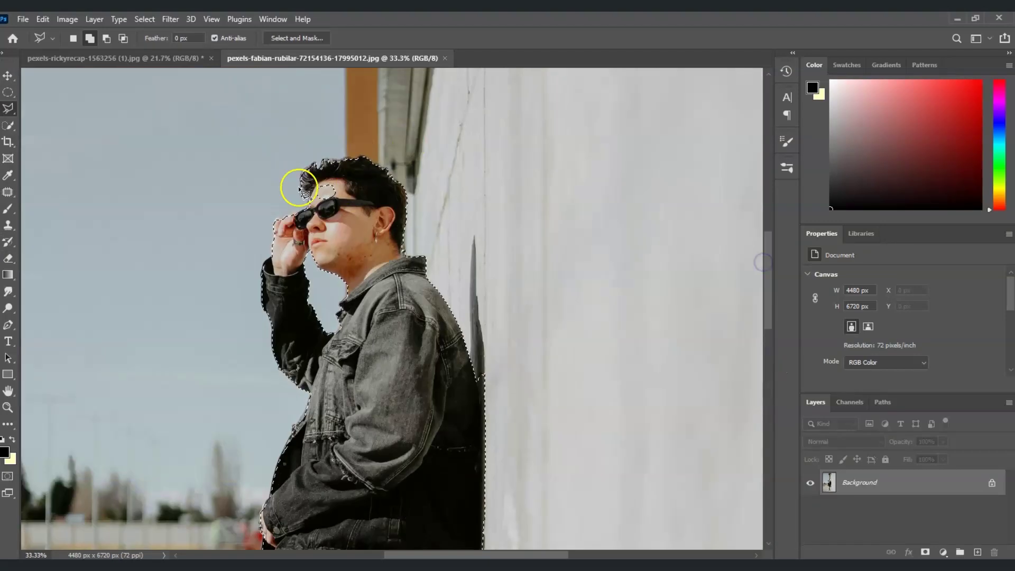
pyautogui.moveTo(772, 304); pyautogui.dragTo(766, 272)
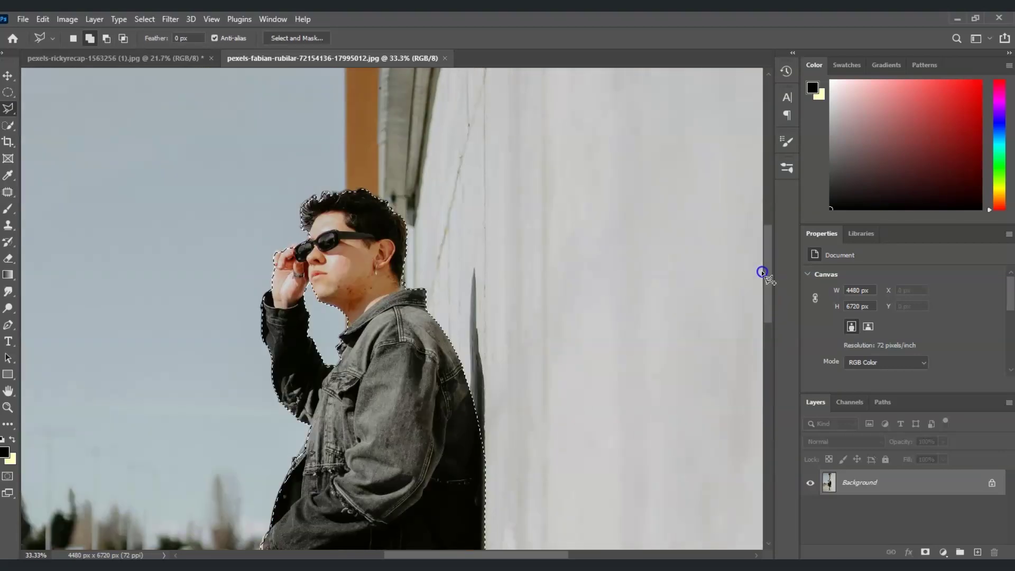
# Bring the selected man into the street photo as a new layer and position him over the middle of the street.
pyautogui.press('v')
pyautogui.scroll(1, 356, 358)
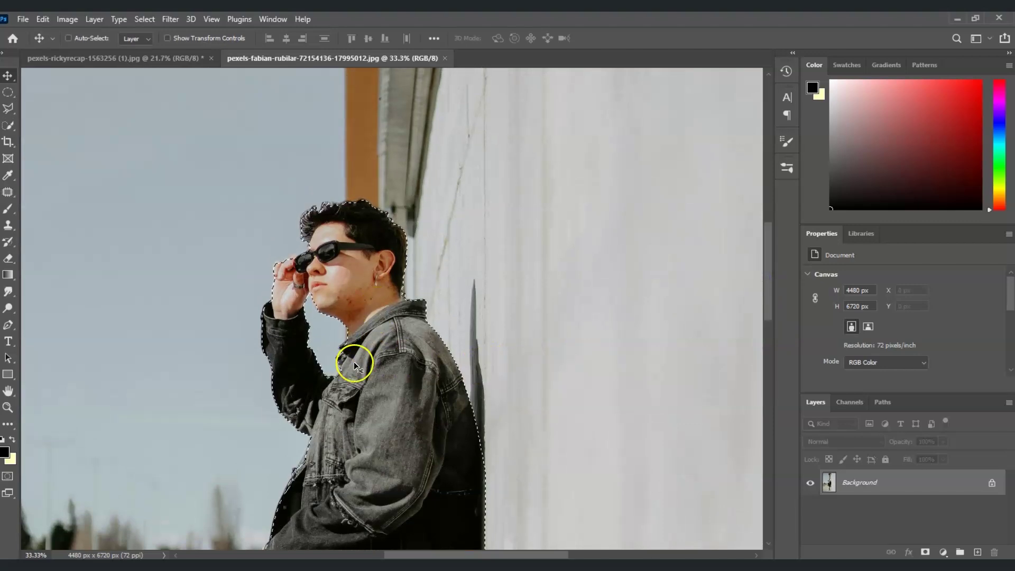
pyautogui.moveTo(363, 372); pyautogui.dragTo(151, 62)
pyautogui.moveTo(374, 279); pyautogui.dragTo(376, 279)
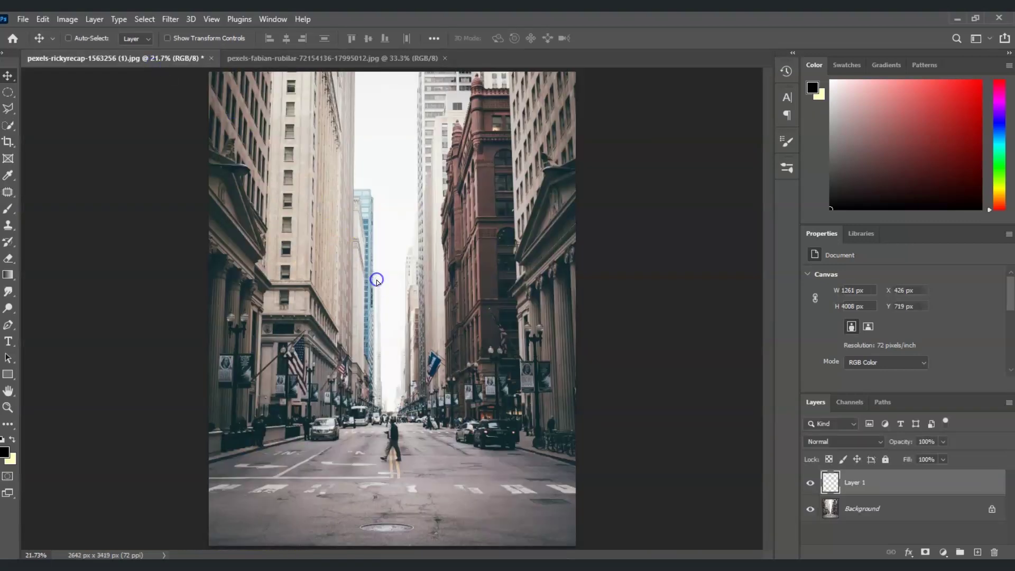
pyautogui.moveTo(390, 372); pyautogui.dragTo(390, 300)
pyautogui.moveTo(362, 354); pyautogui.dragTo(357, 311)
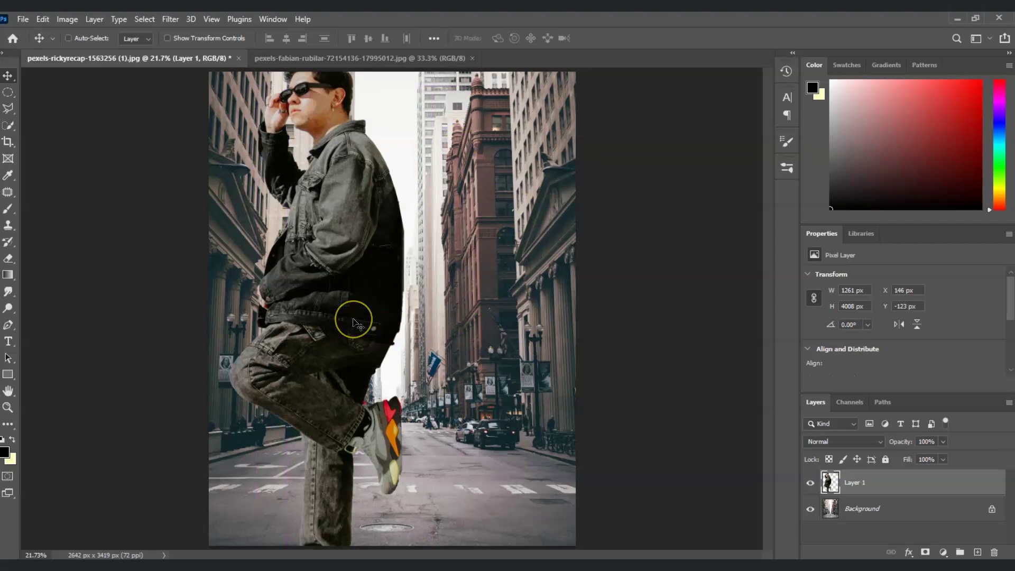
pyautogui.moveTo(357, 324); pyautogui.dragTo(415, 363)
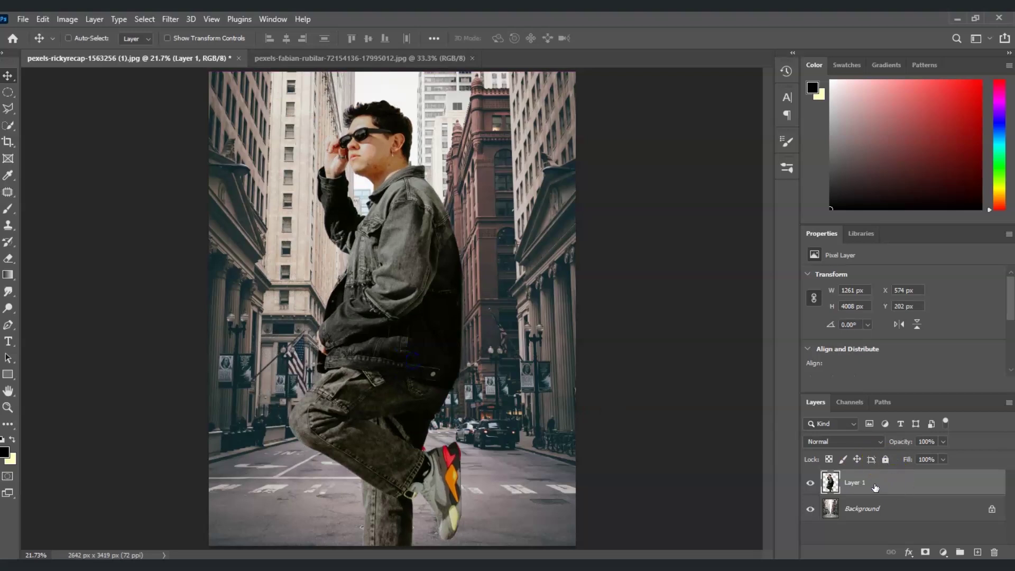
# Scale the man down proportionally to about 60% and place him with his standing shoe just behind the walking pedestrian.
pyautogui.hotkey('ctrl', 't')
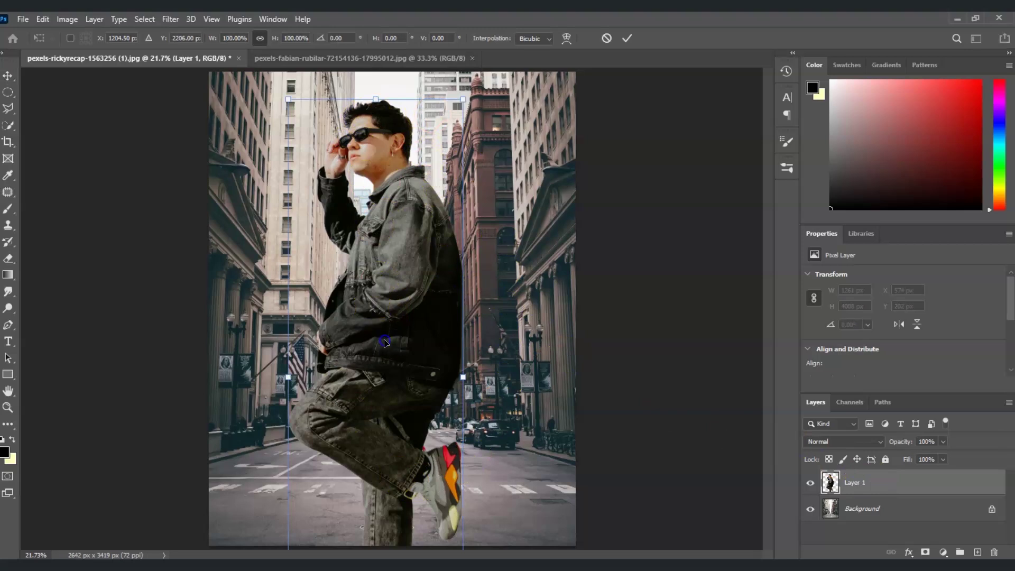
pyautogui.moveTo(390, 327); pyautogui.dragTo(403, 293)
pyautogui.moveTo(401, 81); pyautogui.dragTo(398, 269)
pyautogui.moveTo(415, 360); pyautogui.dragTo(410, 191)
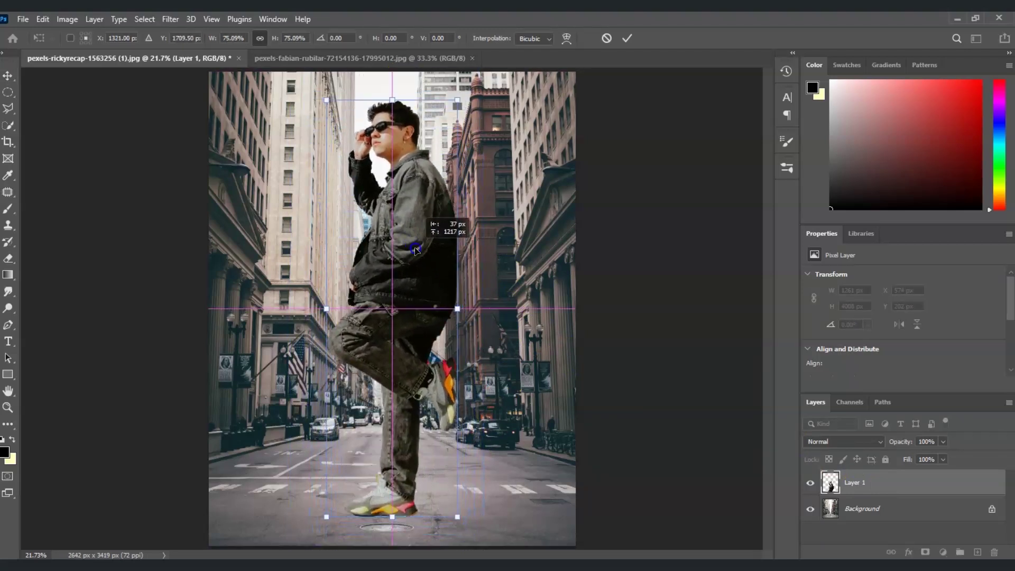
pyautogui.moveTo(395, 106); pyautogui.dragTo(392, 186)
pyautogui.moveTo(419, 329); pyautogui.dragTo(433, 249)
pyautogui.click(467, 259)
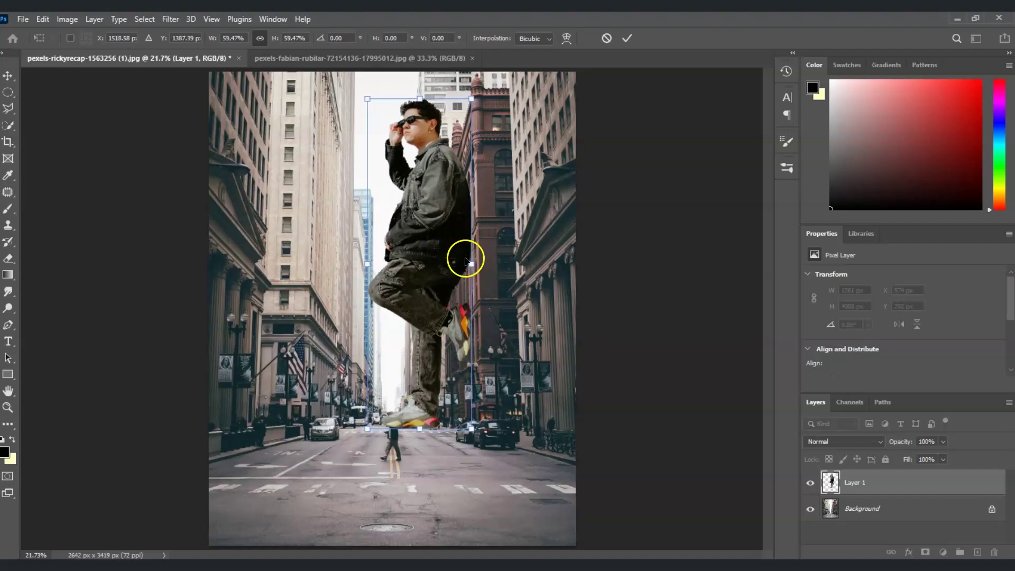
pyautogui.click(460, 259)
pyautogui.click(438, 327)
pyautogui.press('Return')
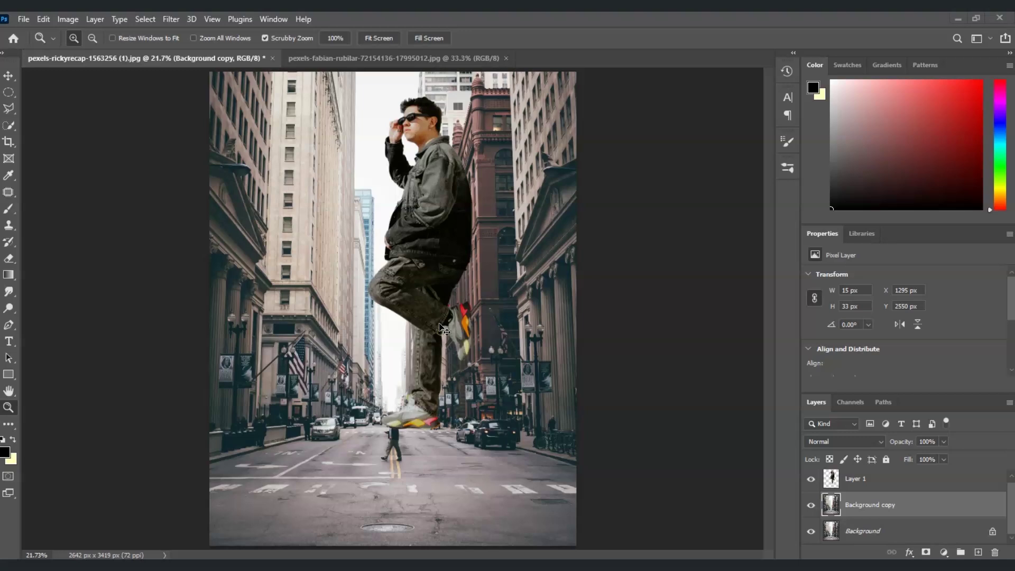
# Examine where the shoe overlaps the pedestrians, then hide the man's layer with the Background copy layer active.
pyautogui.hotkey('ctrl', '+')
pyautogui.hotkey('ctrl', '+')
pyautogui.hotkey('ctrl', '+')
pyautogui.hotkey('ctrl', '+')
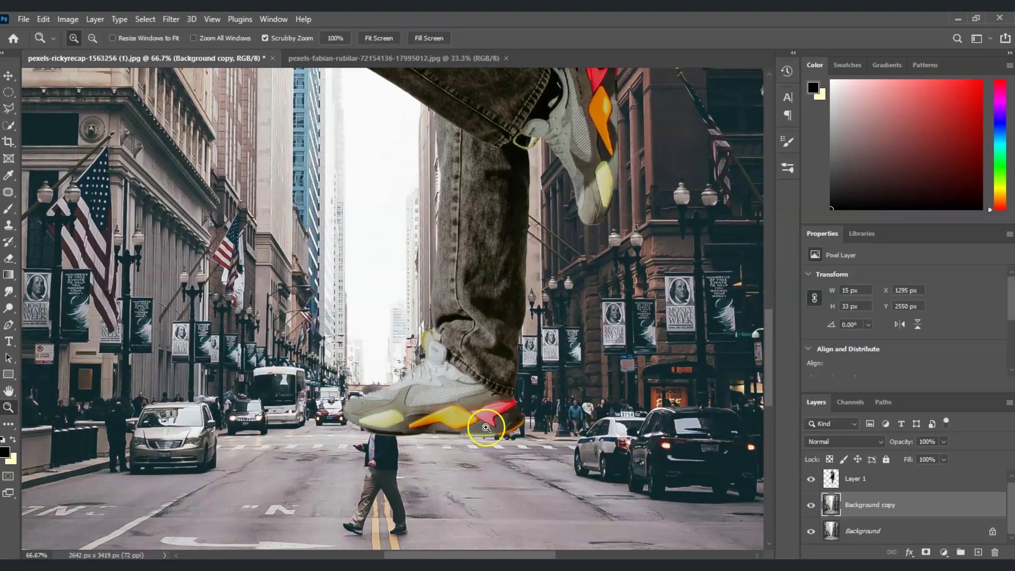
pyautogui.click(811, 479)
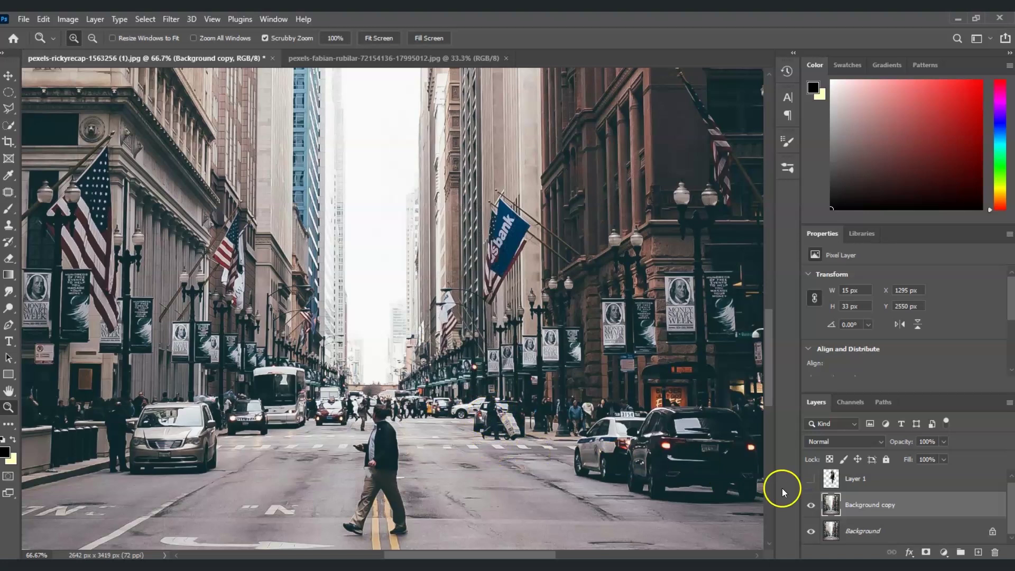
pyautogui.click(810, 479)
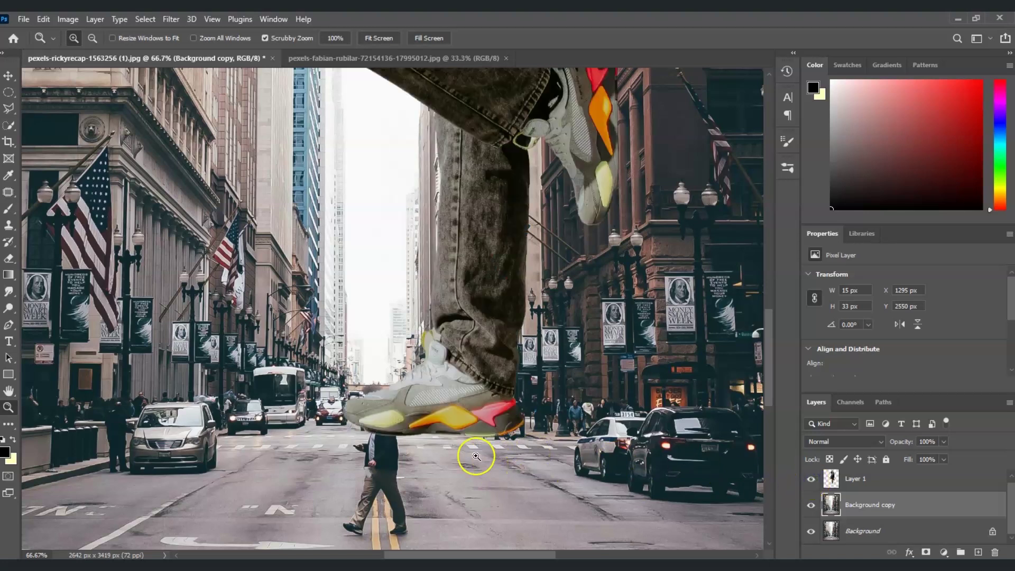
pyautogui.click(884, 511)
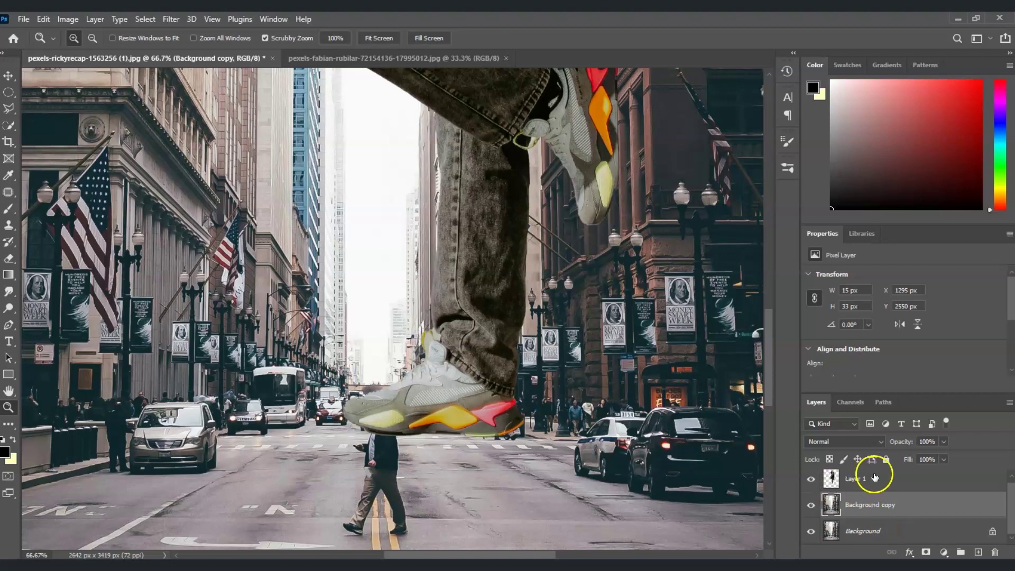
pyautogui.click(810, 479)
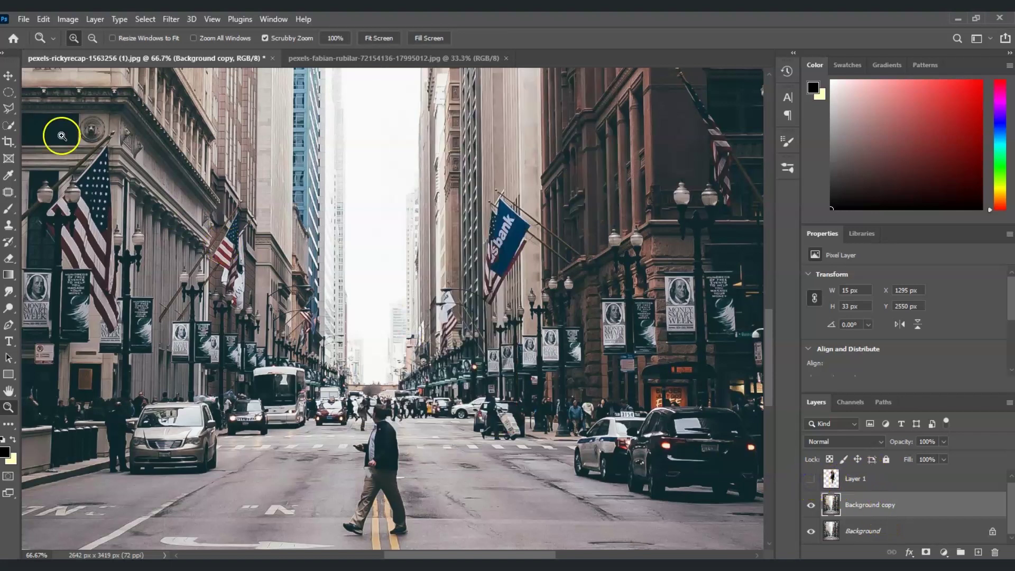
# Outline the walking pedestrian's upper body and the person with the cart using the Polygonal Lasso, and copy them to a new layer.
pyautogui.click(9, 109)
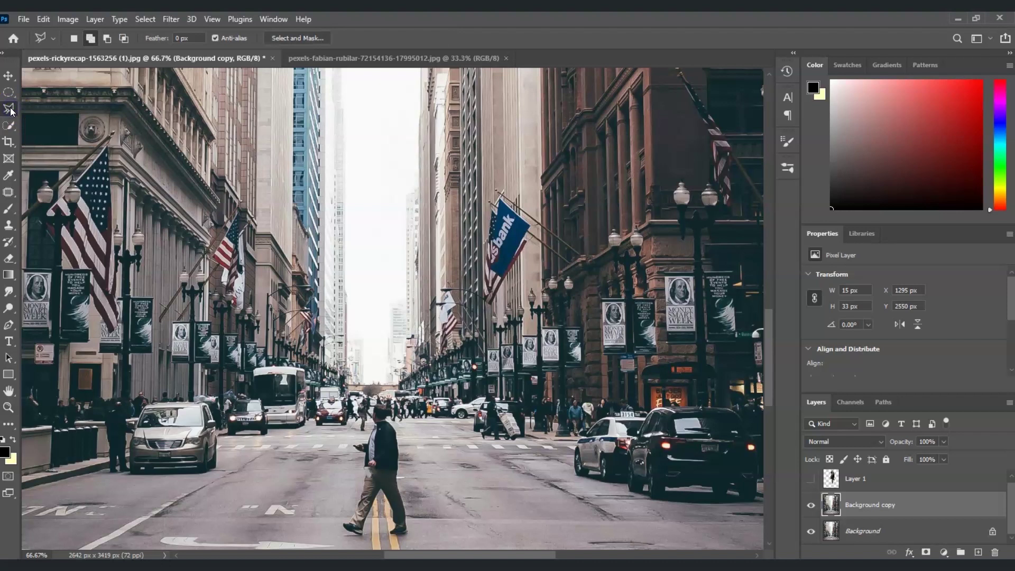
pyautogui.click(368, 441)
pyautogui.click(397, 443)
pyautogui.click(369, 442)
pyautogui.rightClick(508, 400)
pyautogui.click(483, 431)
pyautogui.click(503, 392)
pyautogui.click(406, 413)
pyautogui.hotkey('ctrl', 'j')
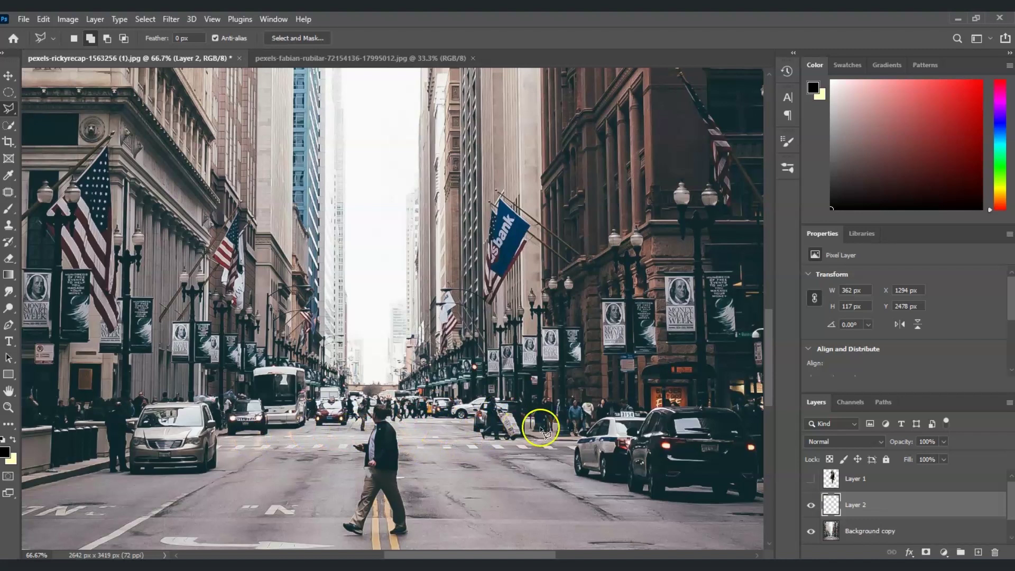
# Rename the layer with the copied pedestrians as crowd.
pyautogui.click(859, 513)
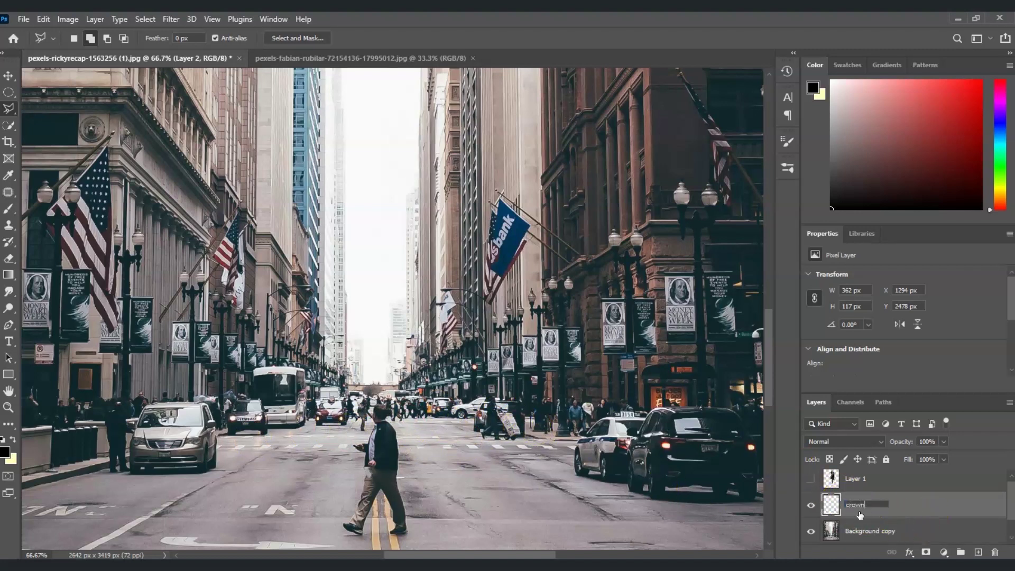
pyautogui.write('crowd')
pyautogui.press('Return')
pyautogui.click(880, 493)
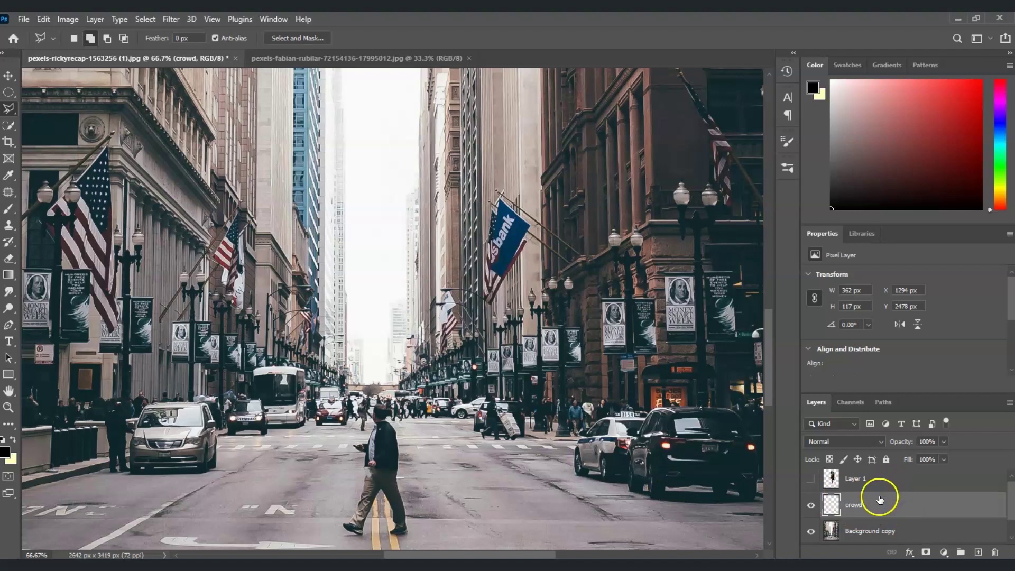
# Show the man's layer again, load the crowd layer as a selection, delete that area from the man's shoe and deselect.
pyautogui.click(811, 479)
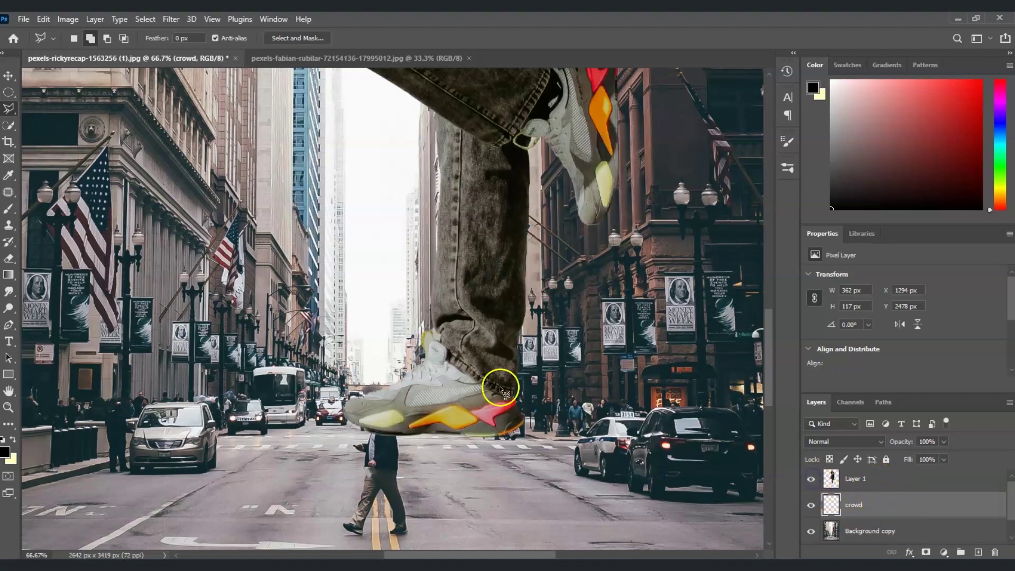
pyautogui.keyDown('ctrl'); pyautogui.click(831, 506); pyautogui.keyUp('ctrl')
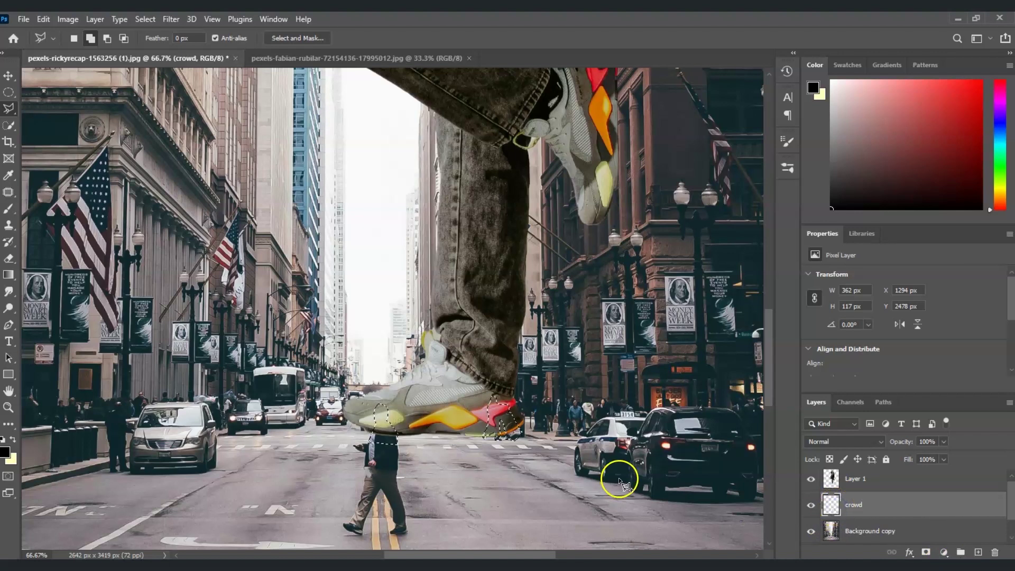
pyautogui.click(874, 478)
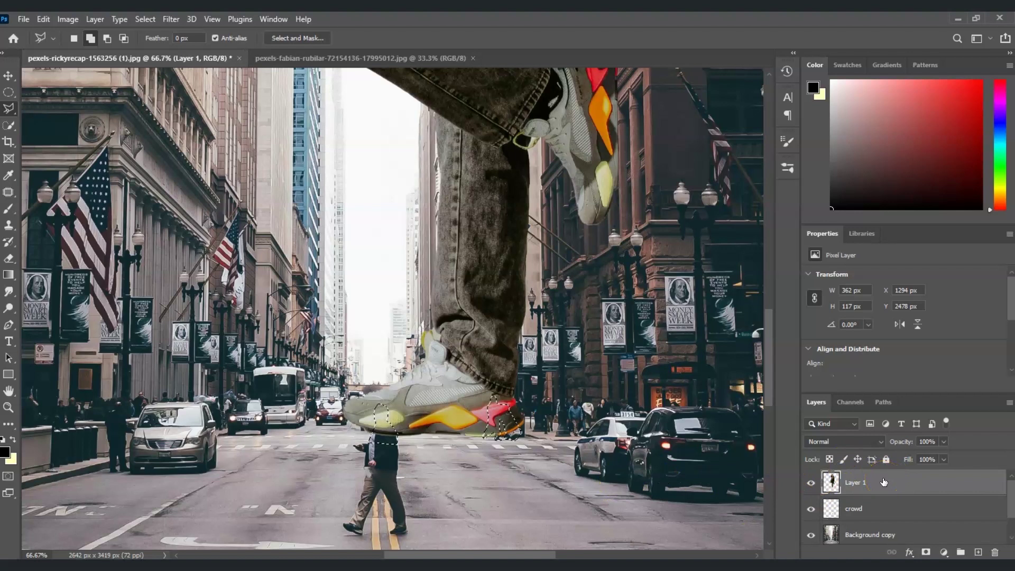
pyautogui.press('Delete')
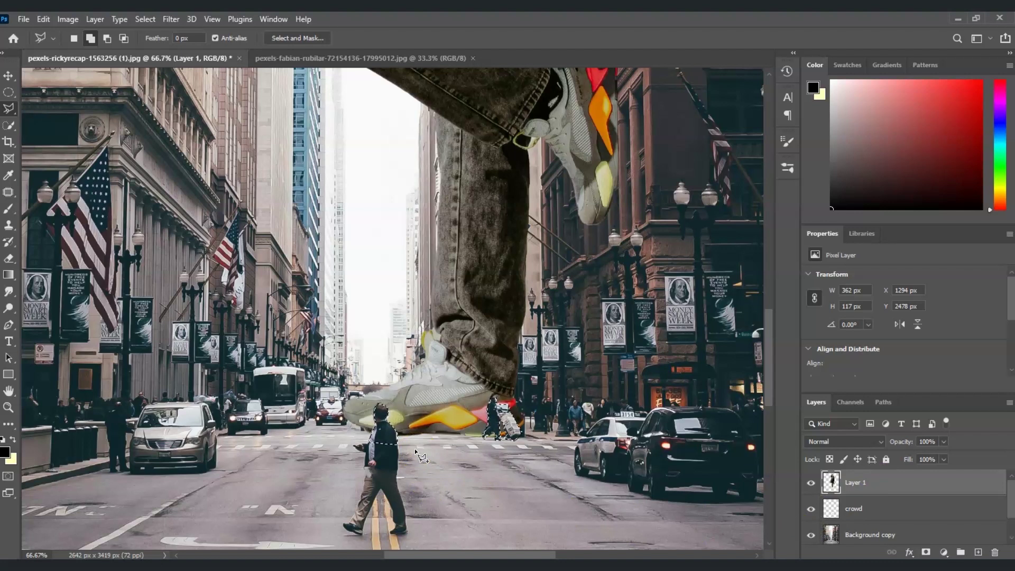
pyautogui.click(464, 442)
# Add a new layer named shadow and place it between the man's layer and the crowd layer.
pyautogui.click(16, 461)
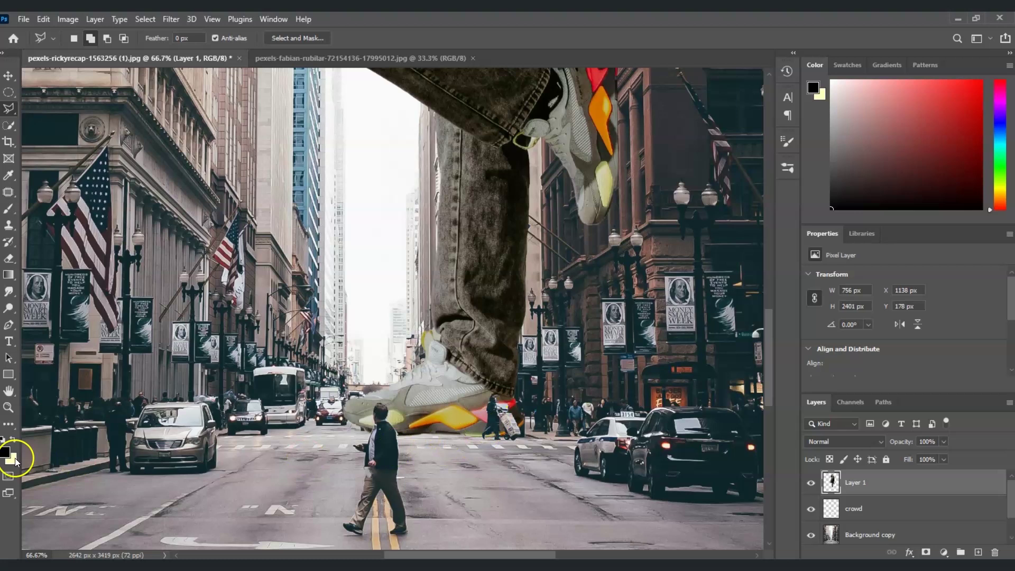
pyautogui.click(8, 417)
pyautogui.click(378, 38)
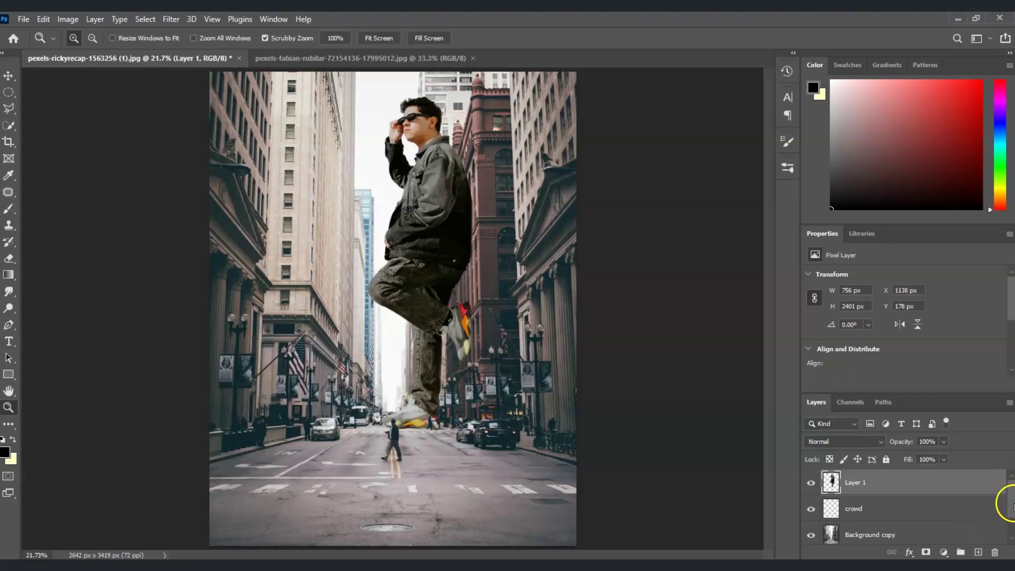
pyautogui.click(978, 553)
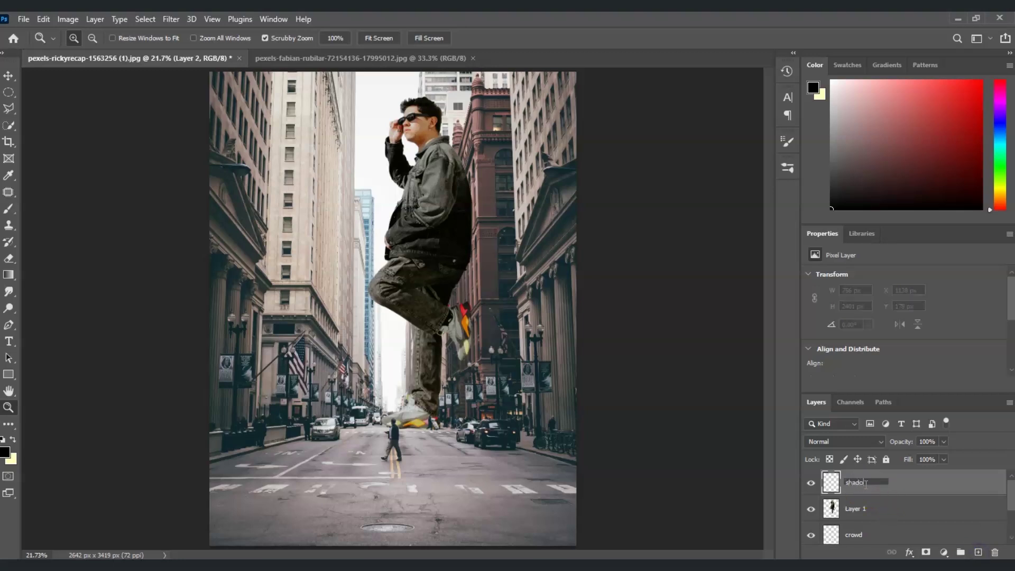
pyautogui.click(918, 491)
pyautogui.moveTo(908, 496); pyautogui.dragTo(846, 523)
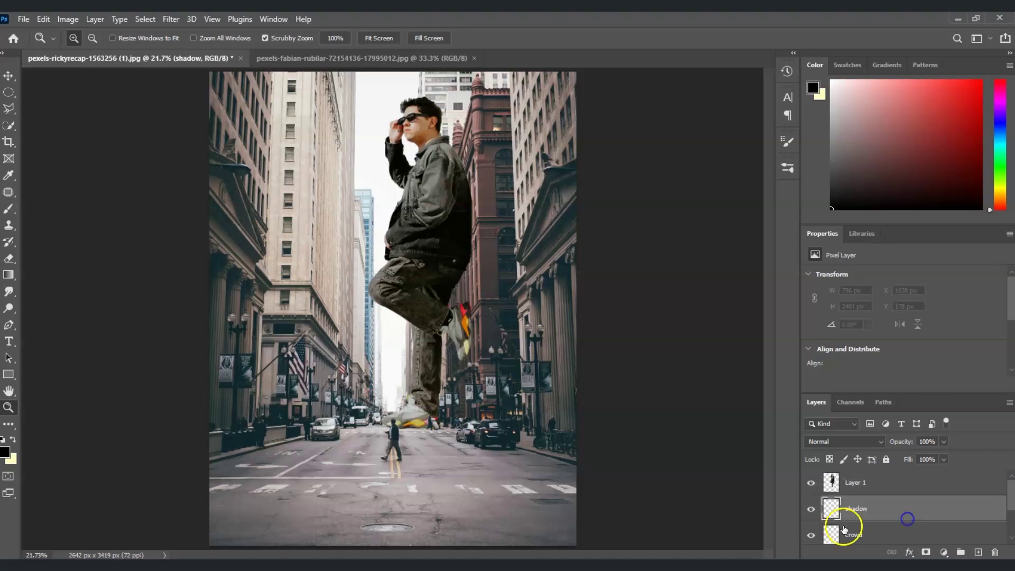
# Rename the man's layer as subject.
pyautogui.click(850, 484)
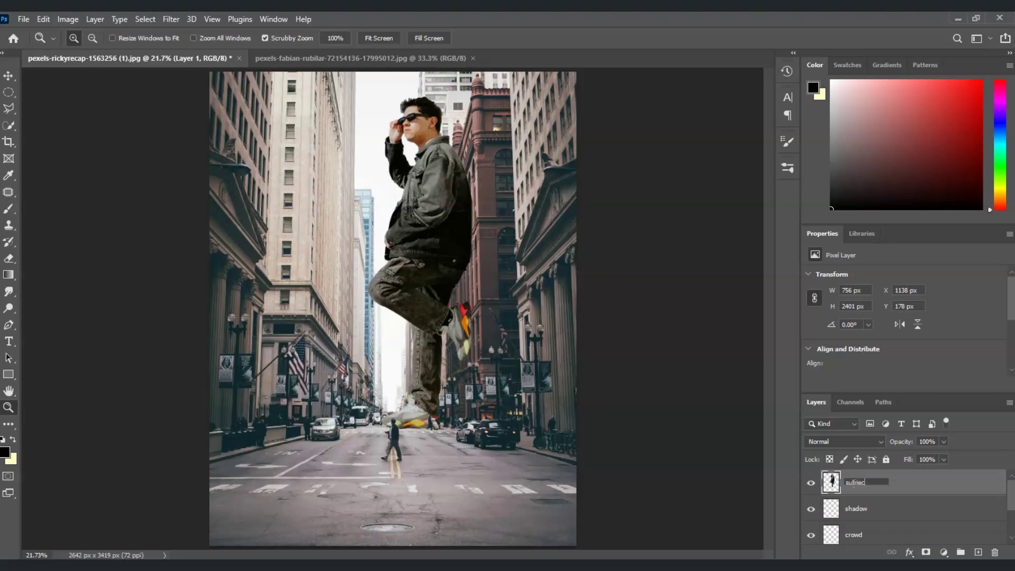
pyautogui.write('subject')
pyautogui.click(911, 492)
# On the shadow layer, set up a flattened Soft Round brush at 500 px, 0% hardness and 25% opacity in black (000000).
pyautogui.click(872, 509)
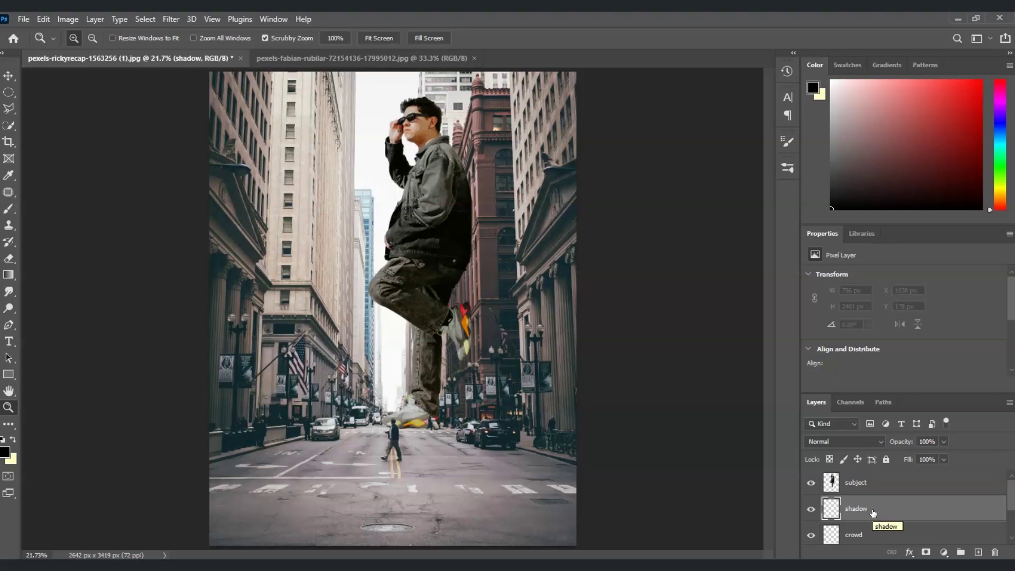
pyautogui.press('b')
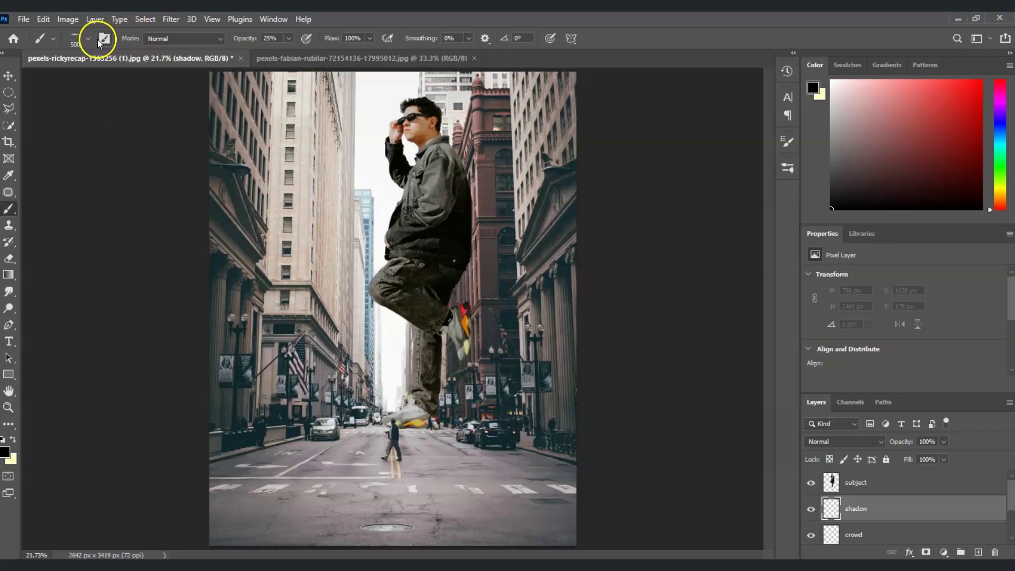
pyautogui.click(82, 35)
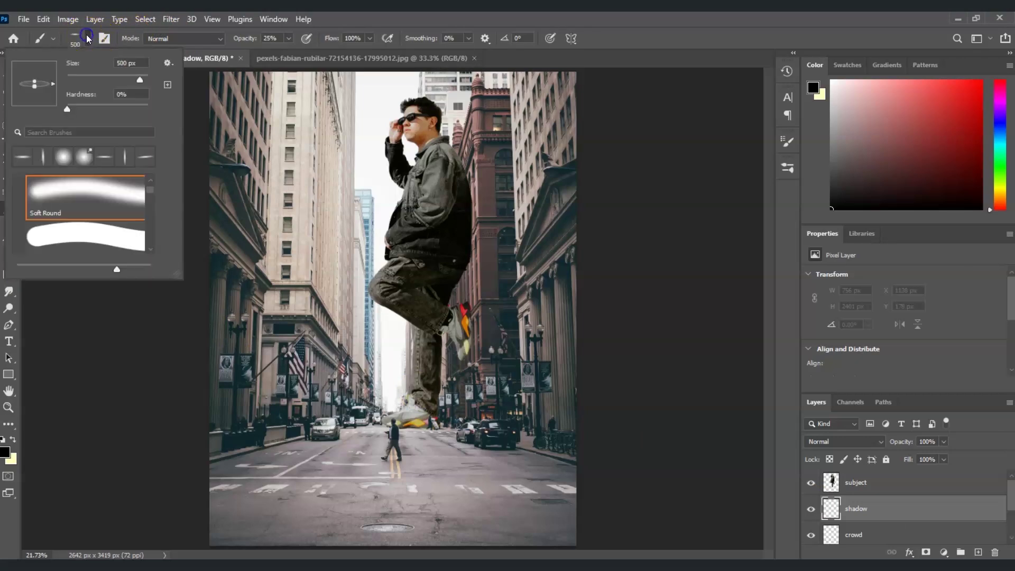
pyautogui.click(89, 195)
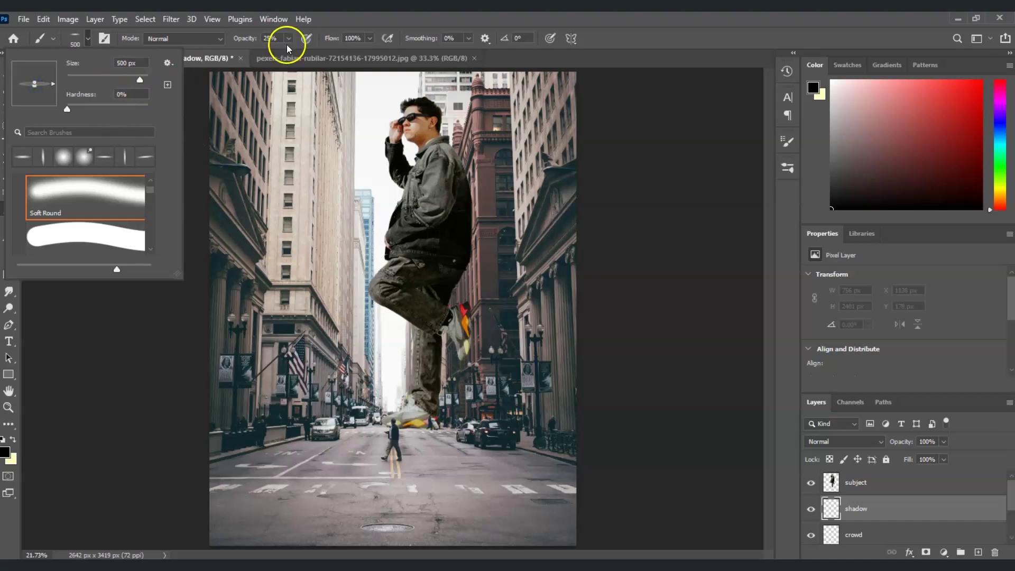
pyautogui.click(270, 38)
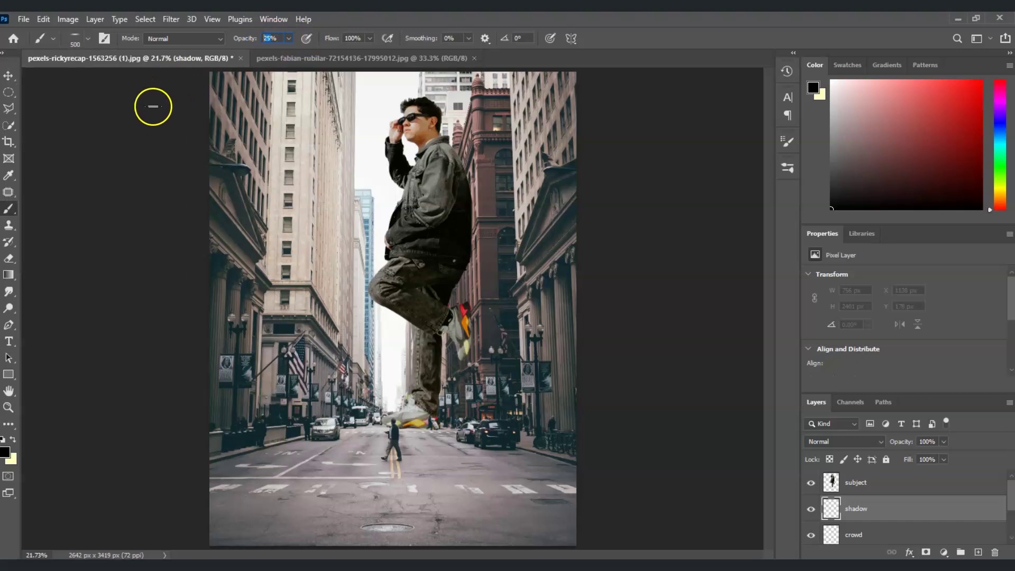
pyautogui.click(5, 452)
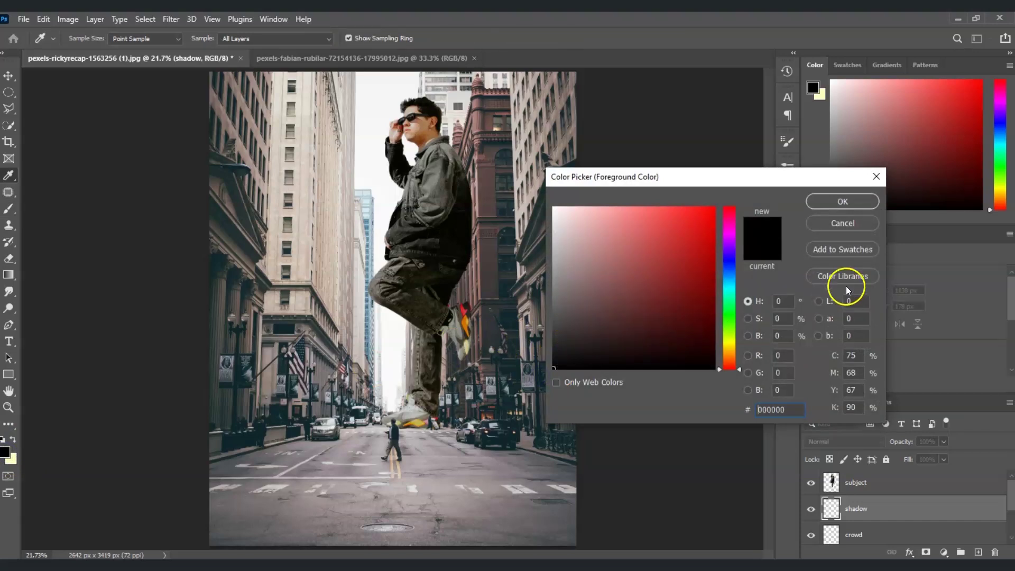
pyautogui.click(861, 204)
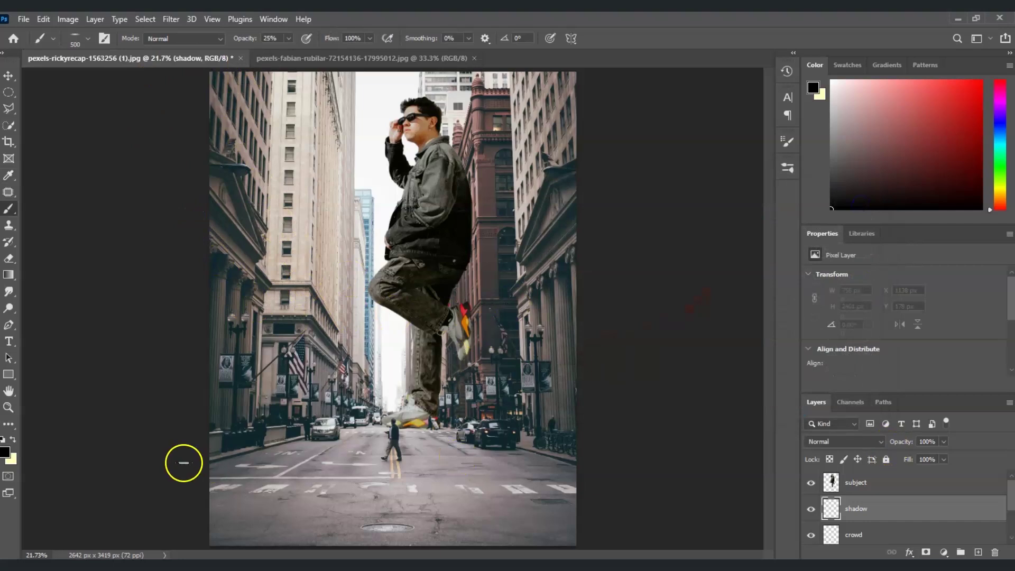
# Build up a soft black contact shadow on the road beneath the sole of the man's standing shoe.
pyautogui.click(9, 408)
pyautogui.moveTo(439, 441); pyautogui.dragTo(367, 403)
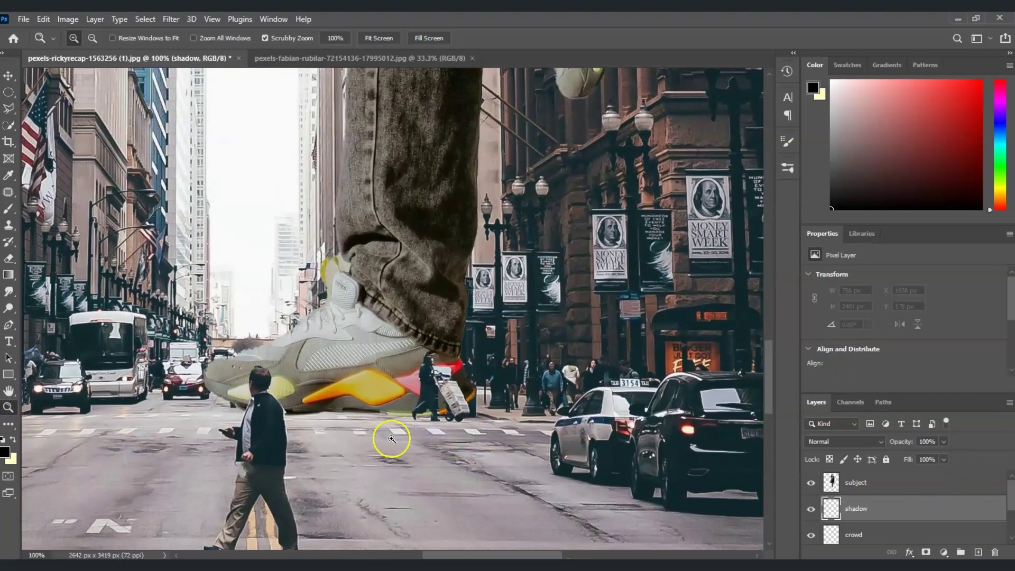
pyautogui.press('b')
pyautogui.moveTo(344, 405); pyautogui.dragTo(338, 406)
pyautogui.click(347, 406)
pyautogui.click(350, 406)
pyautogui.click(351, 407)
pyautogui.click(353, 407)
pyautogui.click(341, 406)
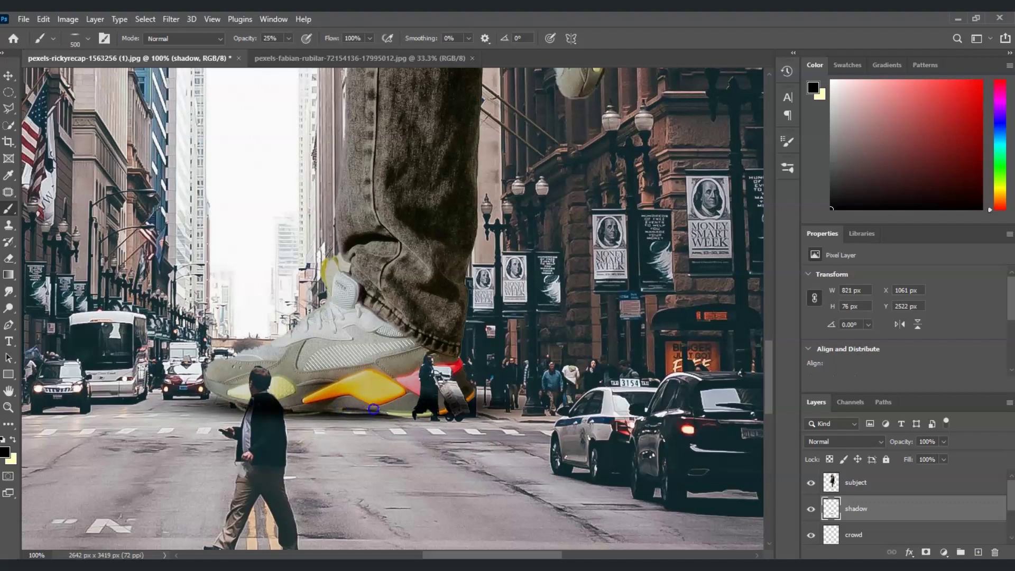
pyautogui.click(361, 401)
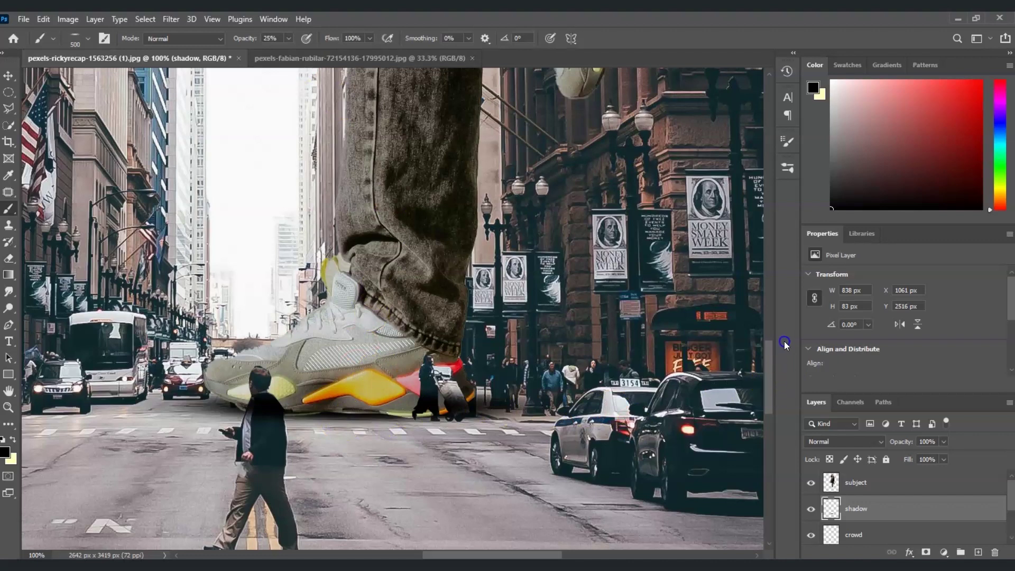
# Turn the flattened brush to a 90° angle and paint a vertical shadow on the building beside the raised shoe and standing leg.
pyautogui.moveTo(769, 372); pyautogui.dragTo(777, 348)
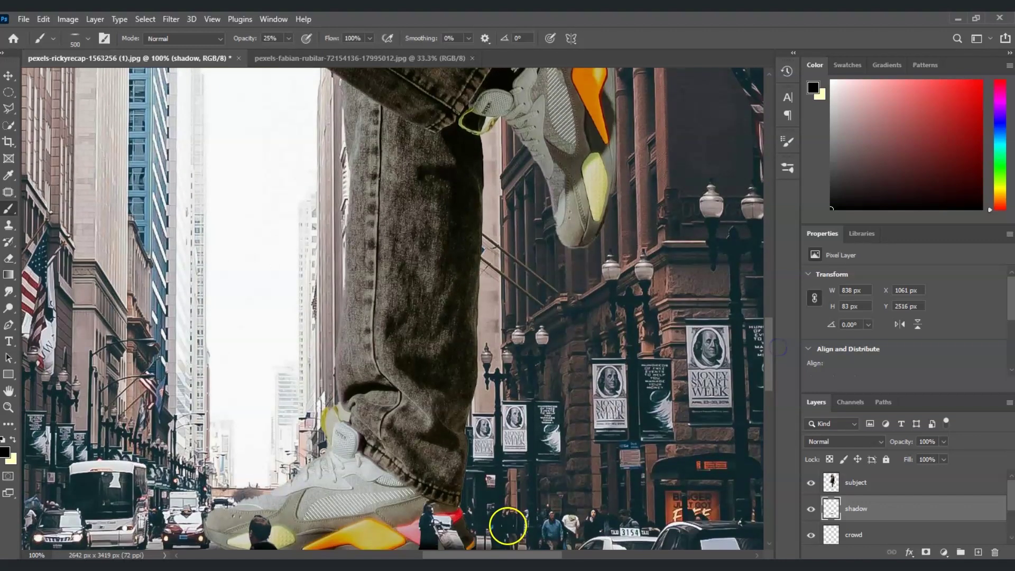
pyautogui.moveTo(515, 555); pyautogui.dragTo(562, 554)
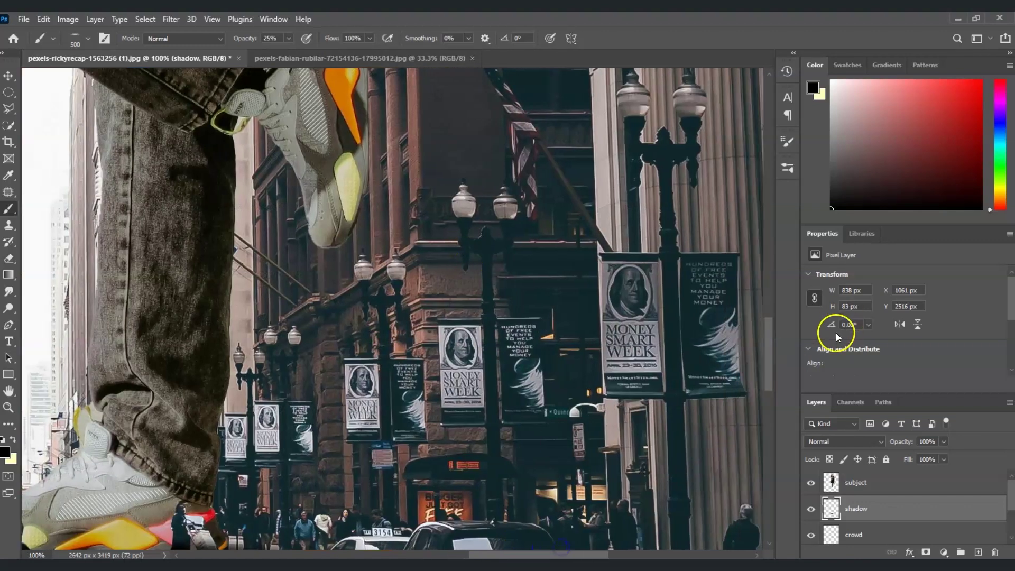
pyautogui.moveTo(769, 350); pyautogui.dragTo(769, 323)
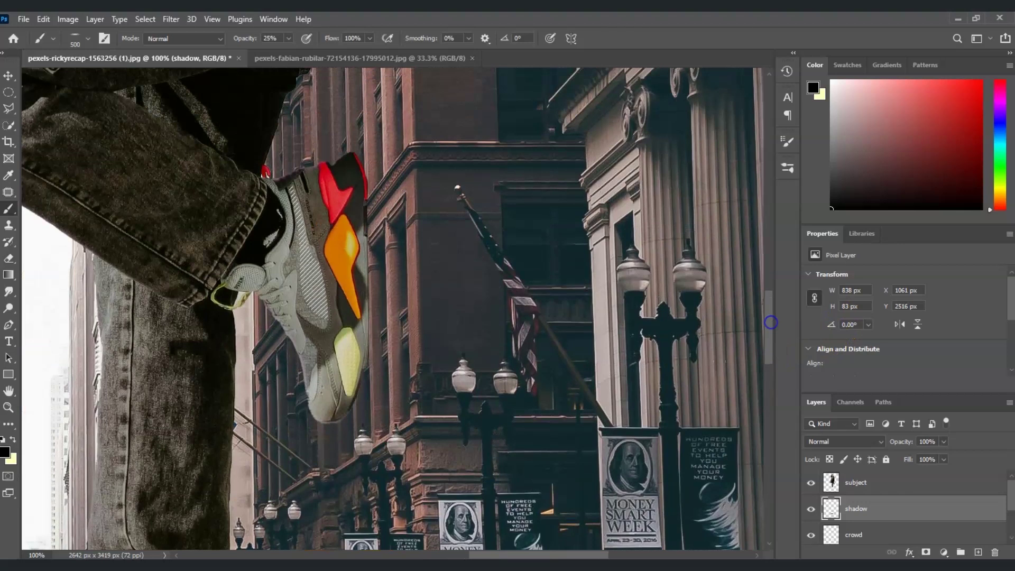
pyautogui.click(87, 40)
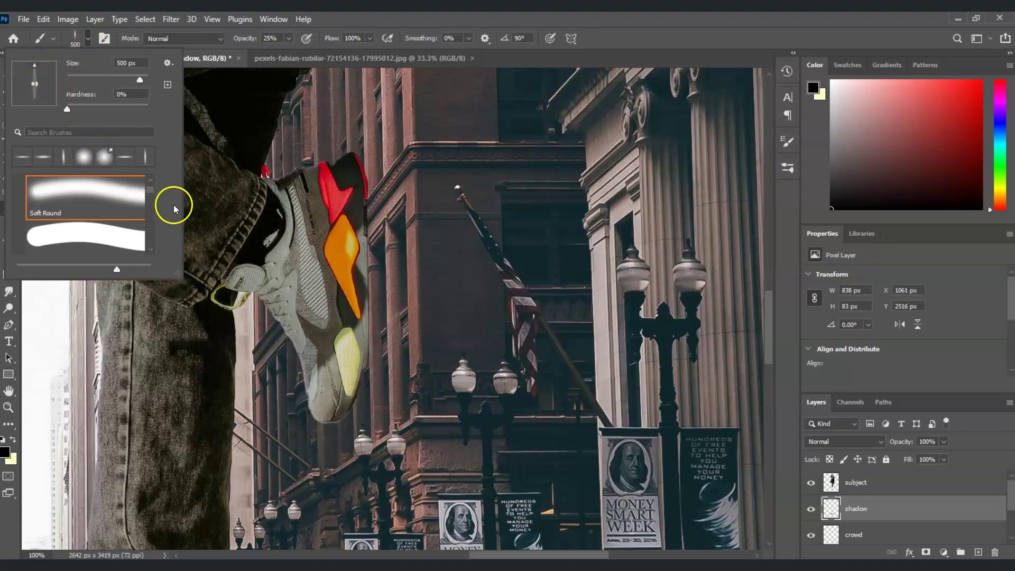
pyautogui.click(99, 44)
pyautogui.moveTo(366, 249); pyautogui.dragTo(364, 318)
pyautogui.moveTo(769, 319); pyautogui.dragTo(769, 349)
pyautogui.moveTo(280, 310); pyautogui.dragTo(293, 391)
# Reduce the brush to 250 px and paint the shadow along the man's back and legs on the building behind him.
pyautogui.moveTo(767, 337); pyautogui.dragTo(766, 356)
pyautogui.press('[')
pyautogui.press('[')
pyautogui.press('[')
pyautogui.click(264, 370)
pyautogui.hotkey('ctrl', '0')
pyautogui.moveTo(468, 288); pyautogui.dragTo(474, 198)
pyautogui.moveTo(475, 233); pyautogui.dragTo(469, 156)
pyautogui.moveTo(466, 259); pyautogui.dragTo(457, 300)
pyautogui.moveTo(471, 408); pyautogui.dragTo(465, 245)
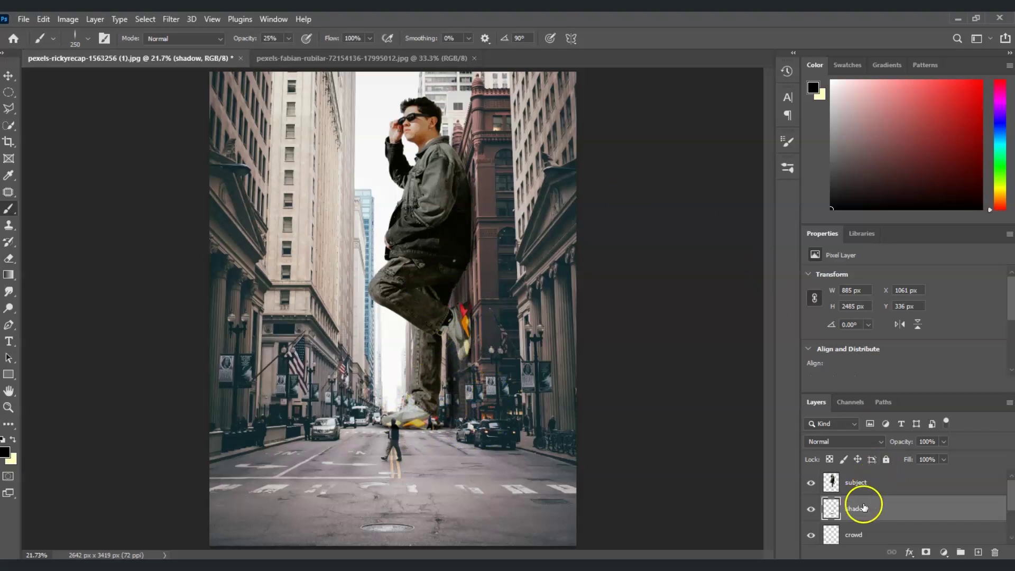
# Move the shadow layer below the crowd layer so the pedestrians stay in front of the shoe's shadow.
pyautogui.scroll(-1, 864, 507)
pyautogui.press('z')
pyautogui.click(394, 433)
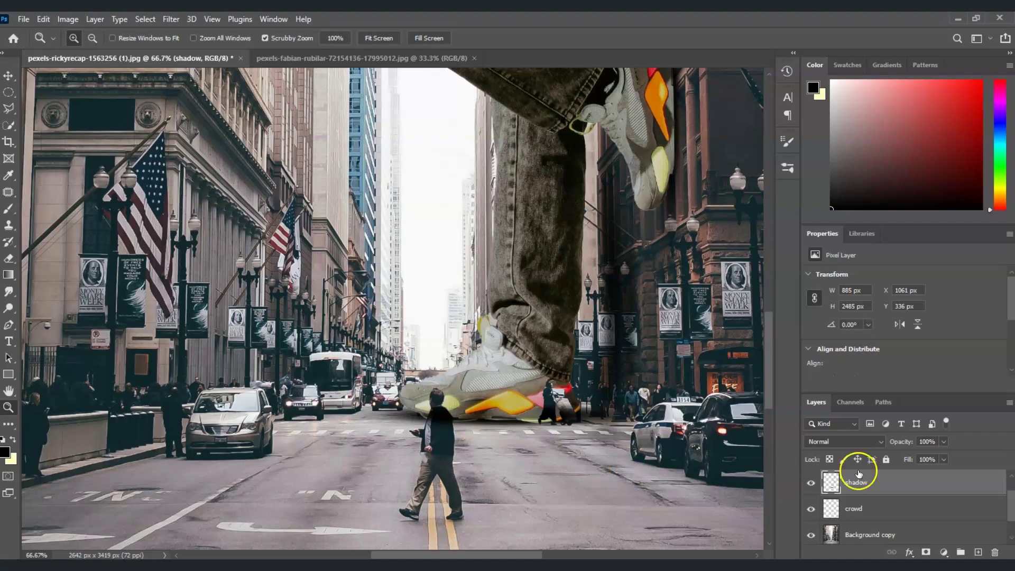
pyautogui.click(891, 483)
pyautogui.moveTo(892, 484); pyautogui.dragTo(898, 524)
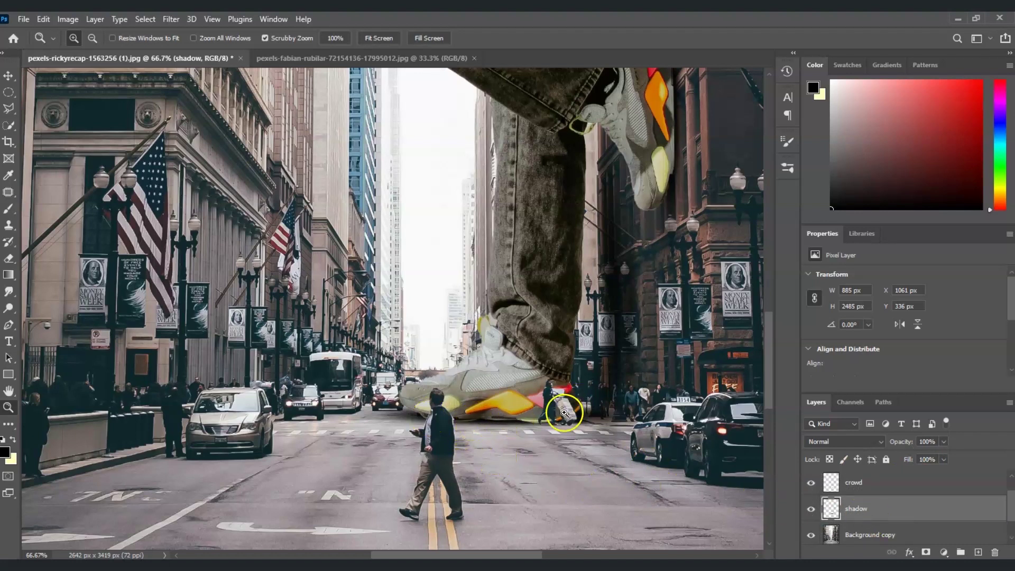
pyautogui.hotkey('ctrl', '0')
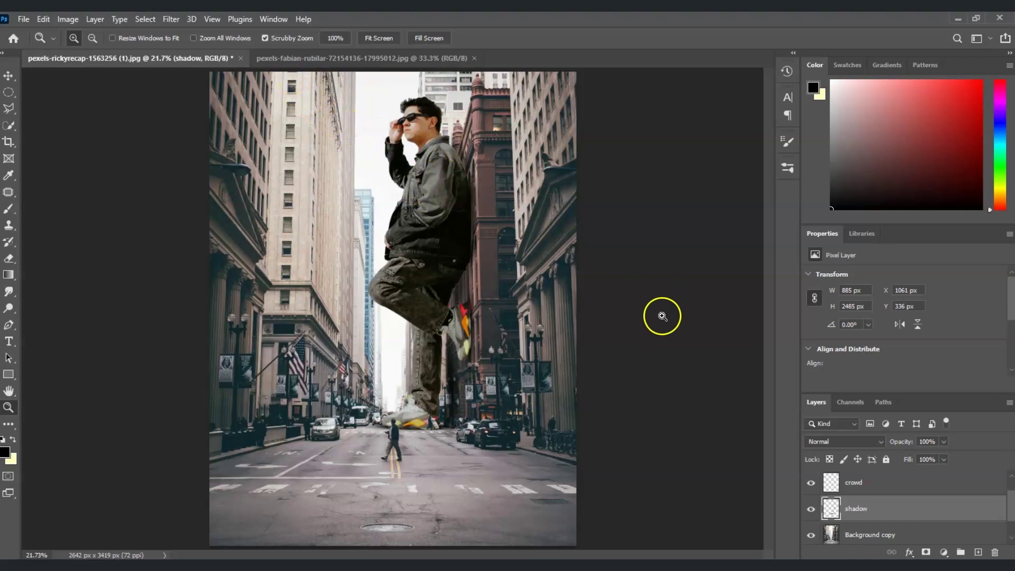
# Add a Curves adjustment layer above the subject layer and raise the middle of its RGB curve to brighten the image.
pyautogui.click(897, 490)
pyautogui.click(900, 485)
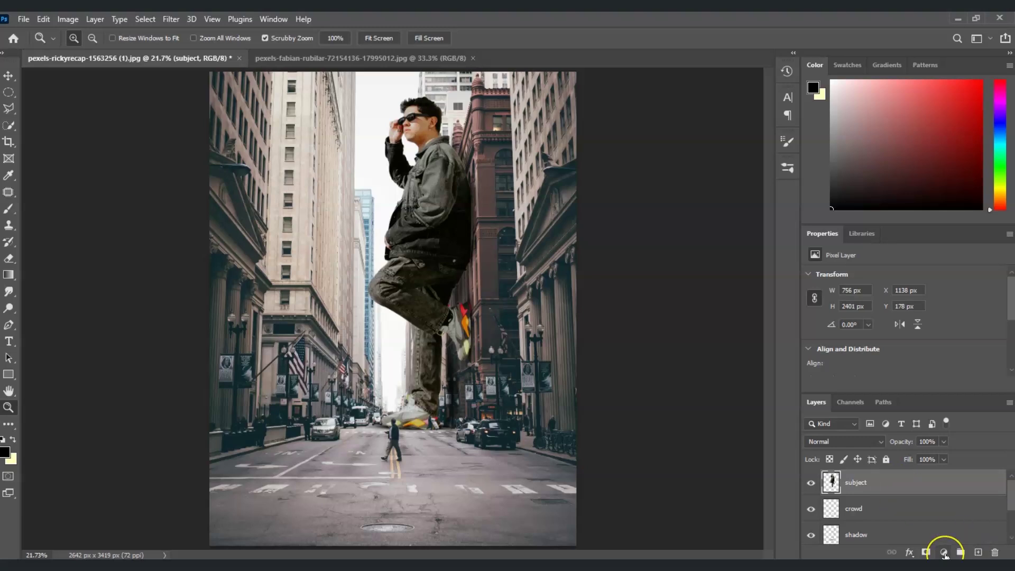
pyautogui.click(944, 552)
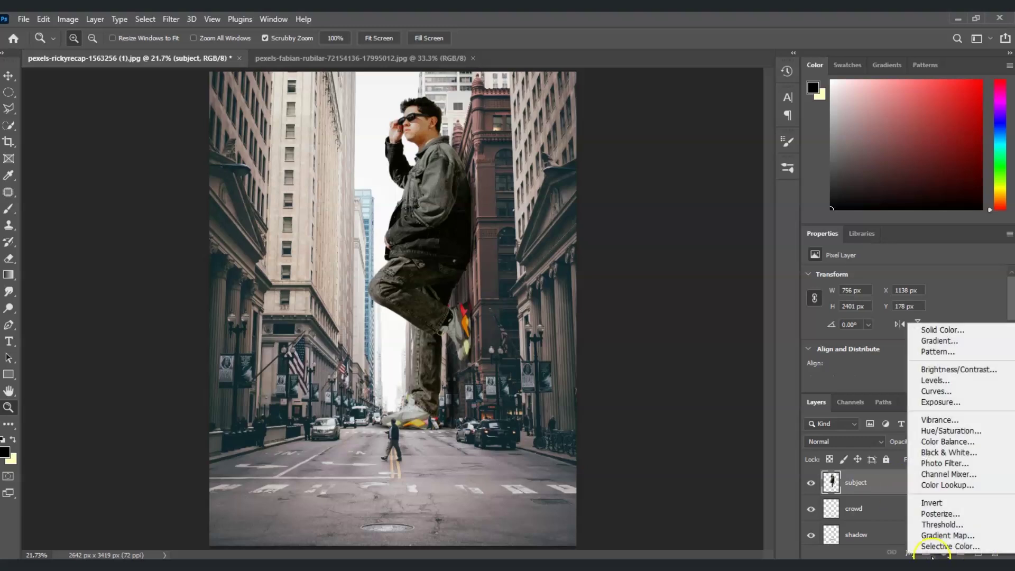
pyautogui.click(942, 393)
pyautogui.scroll(-3, 945, 366)
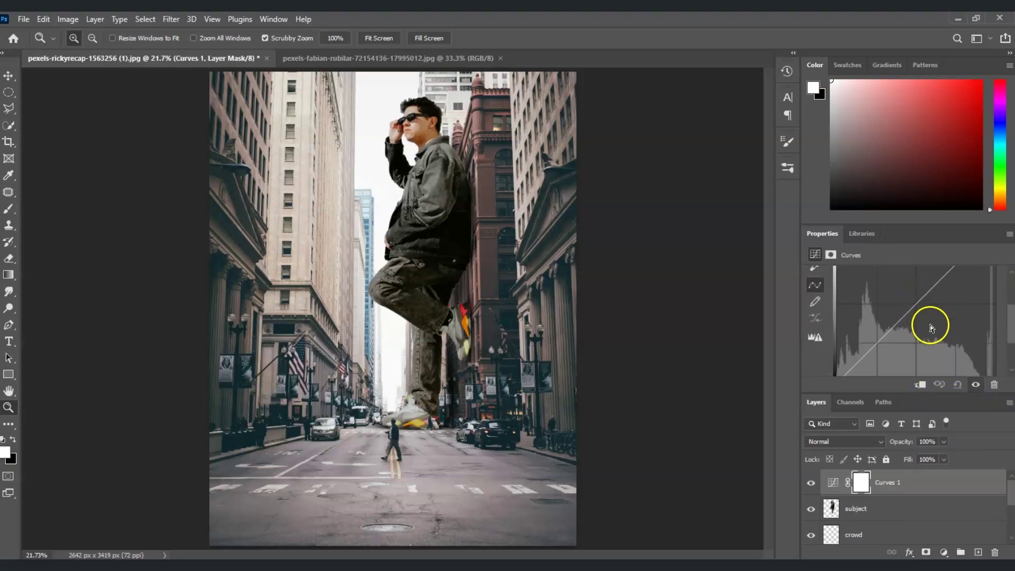
pyautogui.click(915, 303)
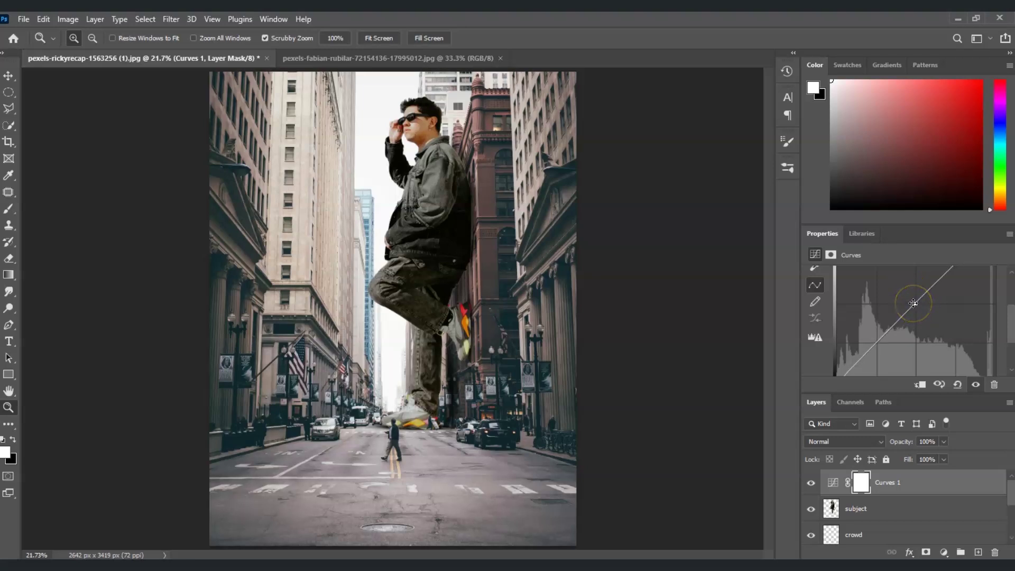
pyautogui.moveTo(915, 304); pyautogui.dragTo(901, 292)
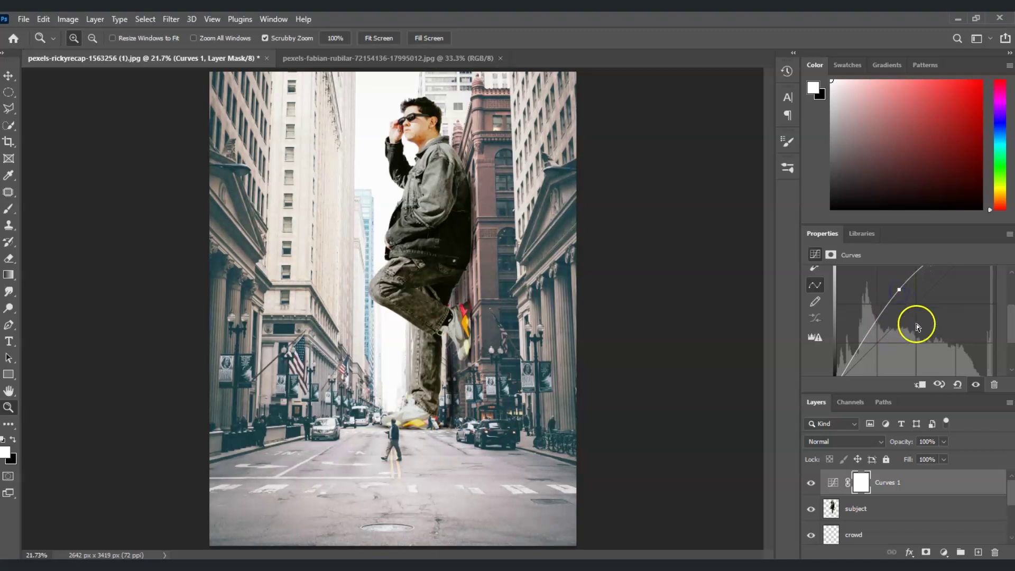
# Invert the Curves mask, then paint white highlights within the man's outline using an 800 px Soft Round brush at 25% opacity, and deselect.
pyautogui.click(862, 487)
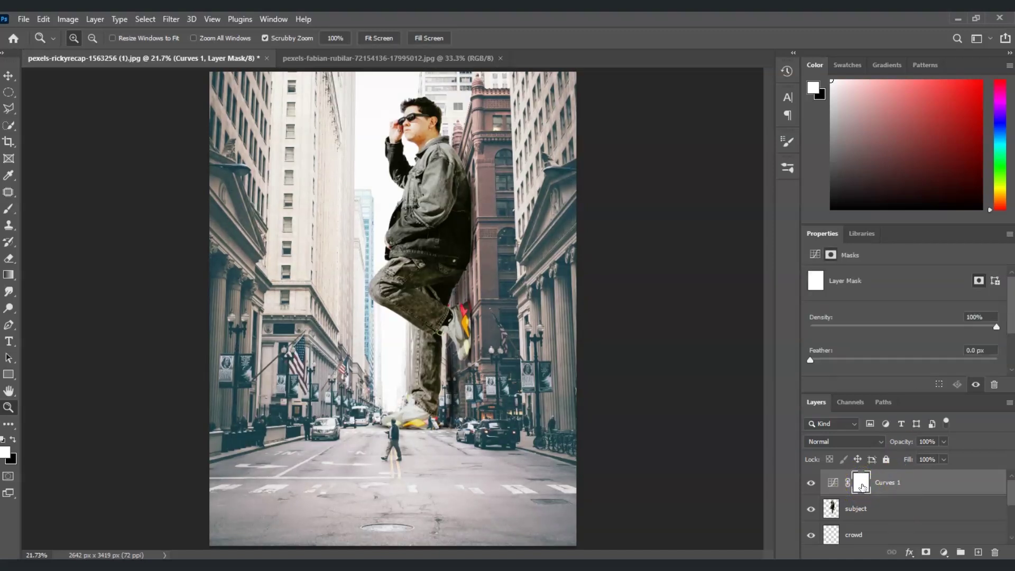
pyautogui.hotkey('ctrl', 'i')
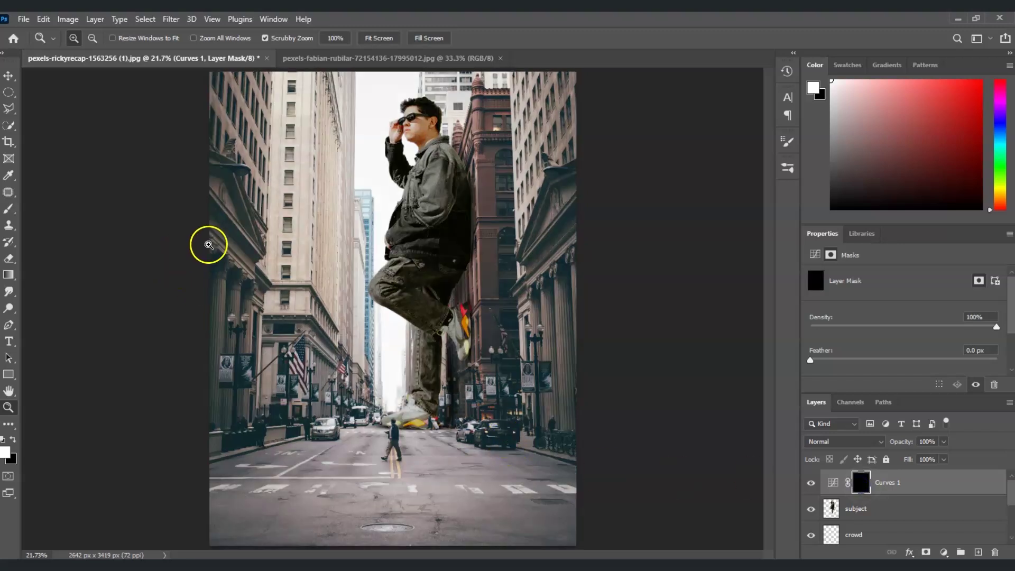
pyautogui.press('b')
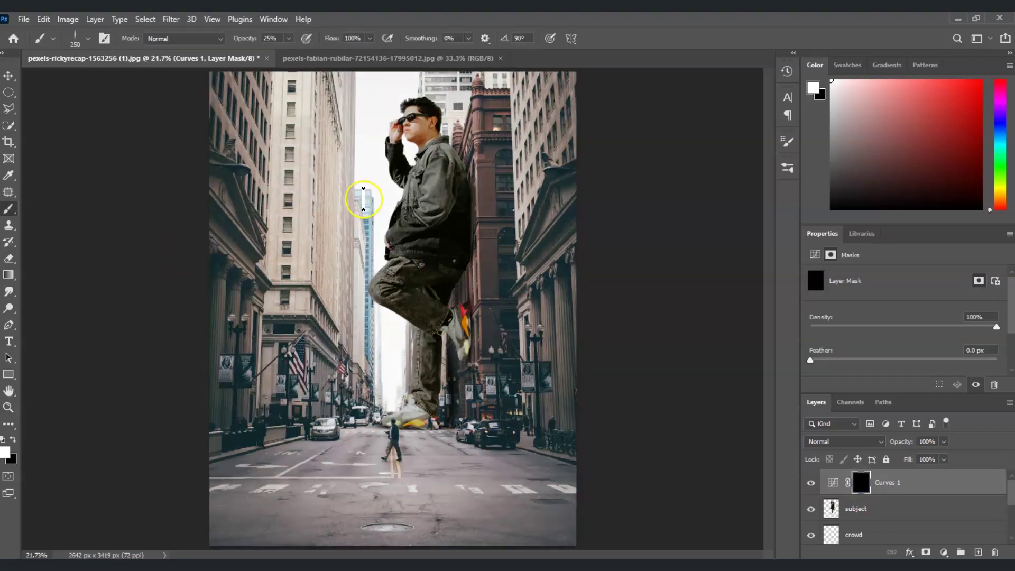
pyautogui.click(88, 40)
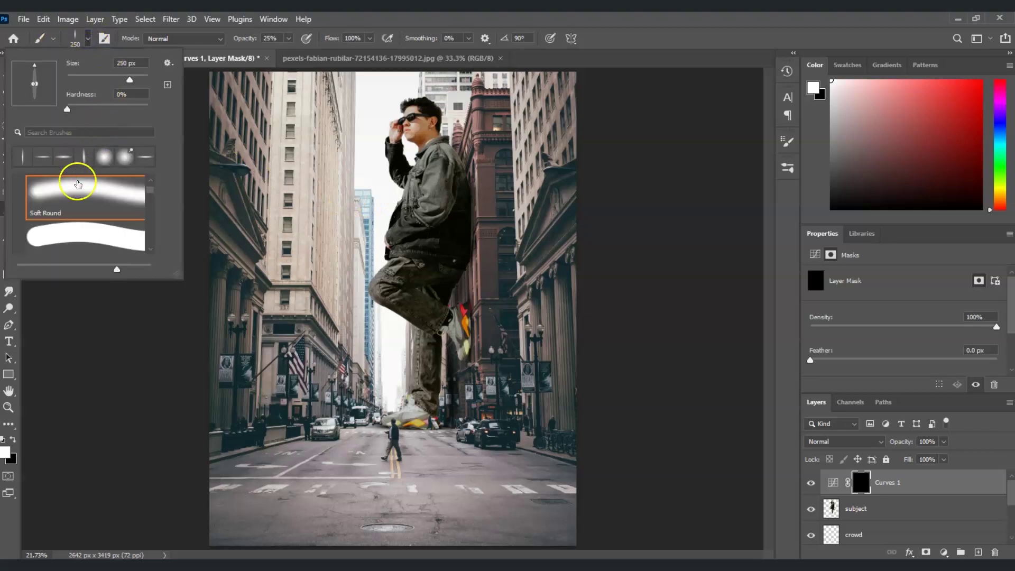
pyautogui.click(74, 206)
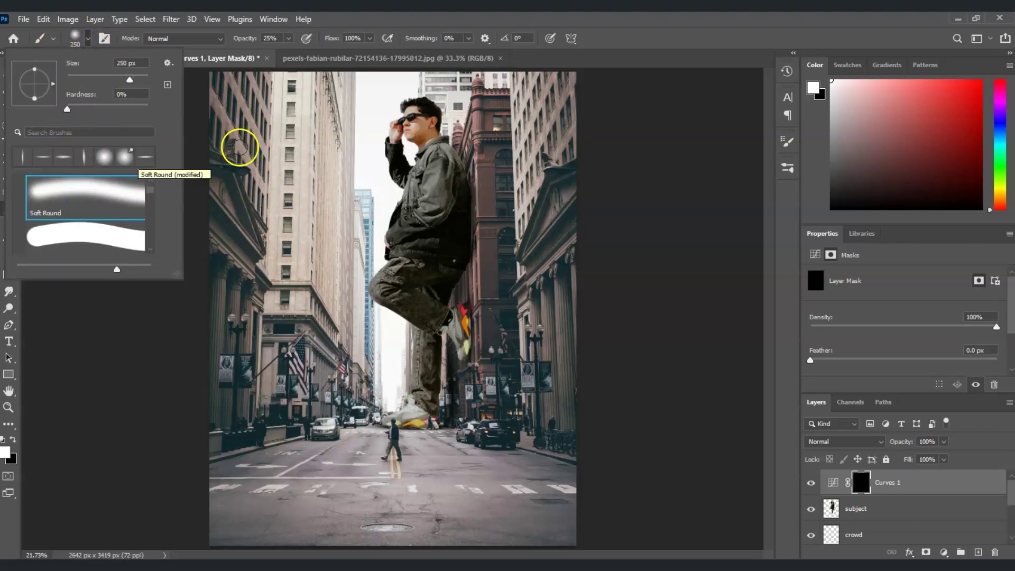
pyautogui.click(341, 21)
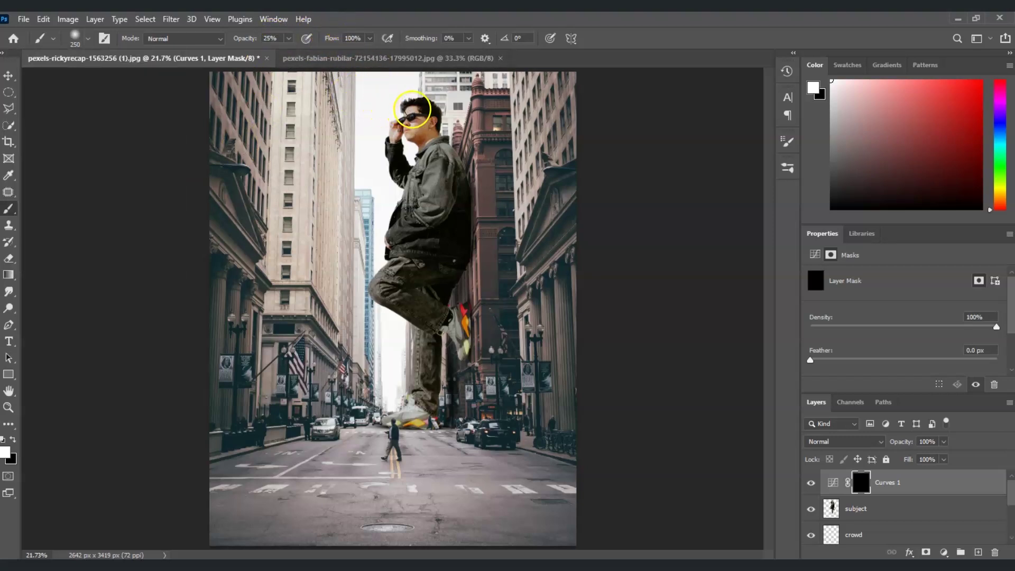
pyautogui.keyDown('ctrl'); pyautogui.click(832, 510); pyautogui.keyUp('ctrl')
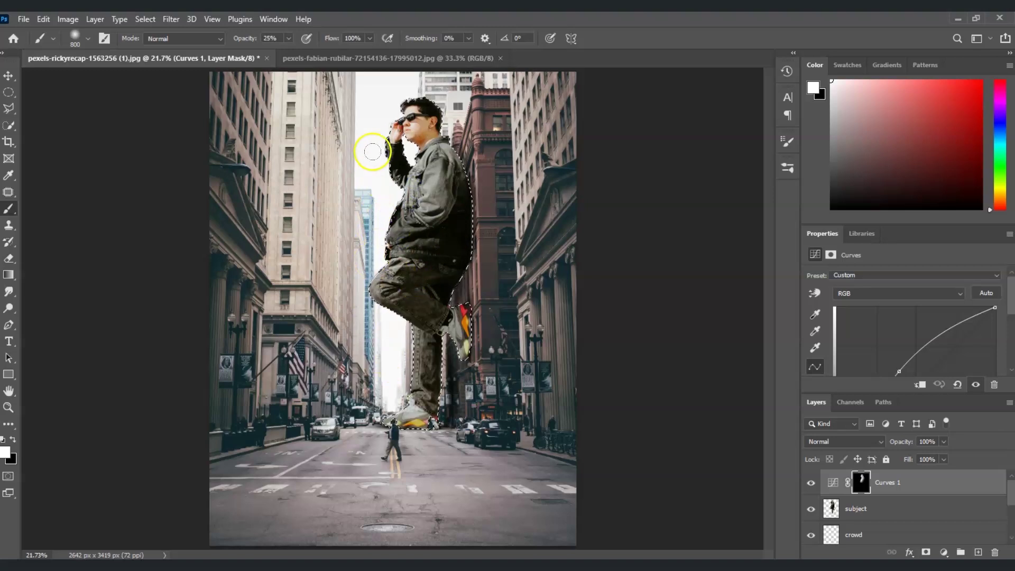
pyautogui.hotkey('ctrl', 'd')
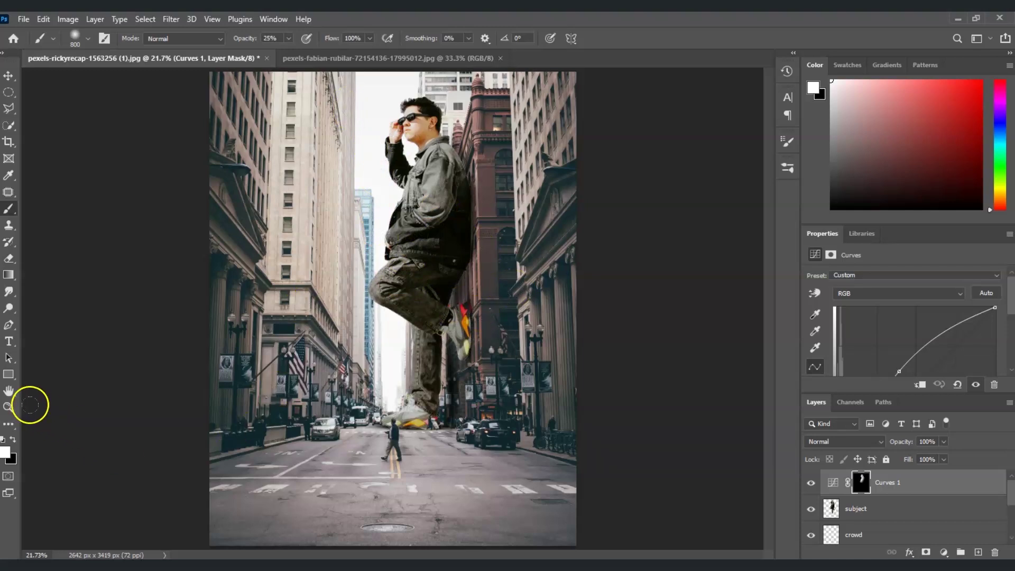
pyautogui.click(8, 407)
pyautogui.doubleClick(455, 256)
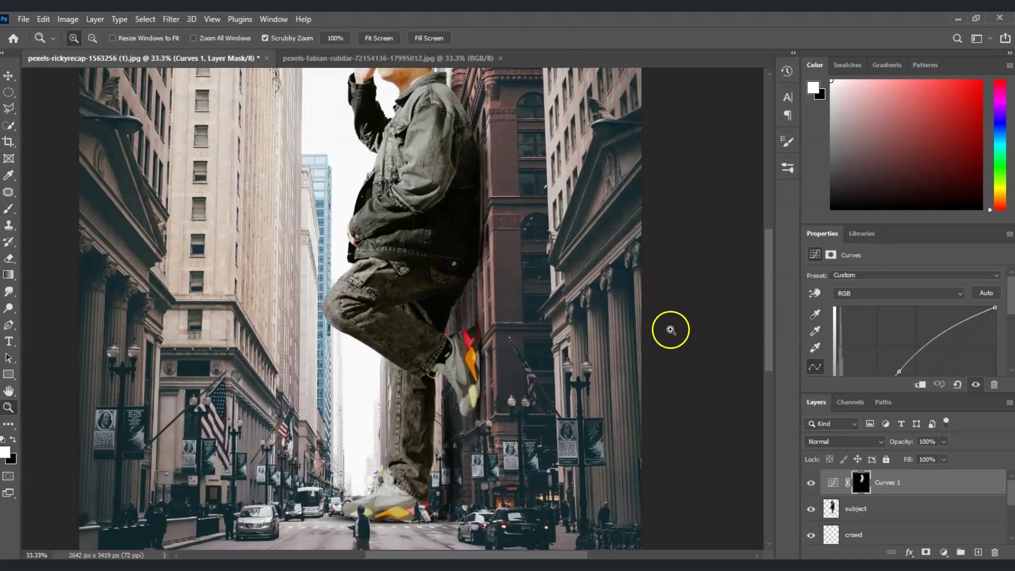
pyautogui.moveTo(767, 291); pyautogui.dragTo(768, 279)
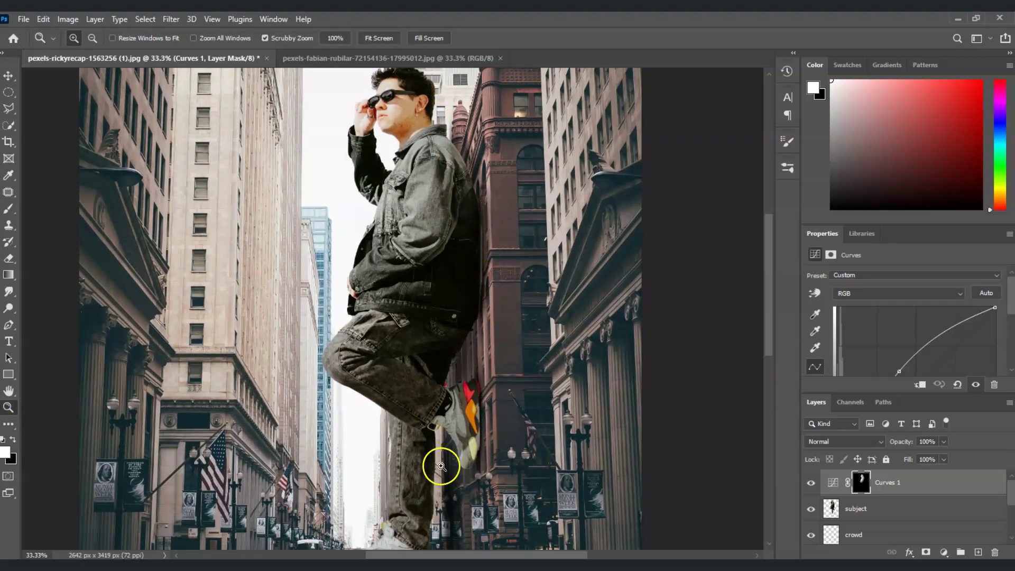
pyautogui.scroll(-1, 544, 481)
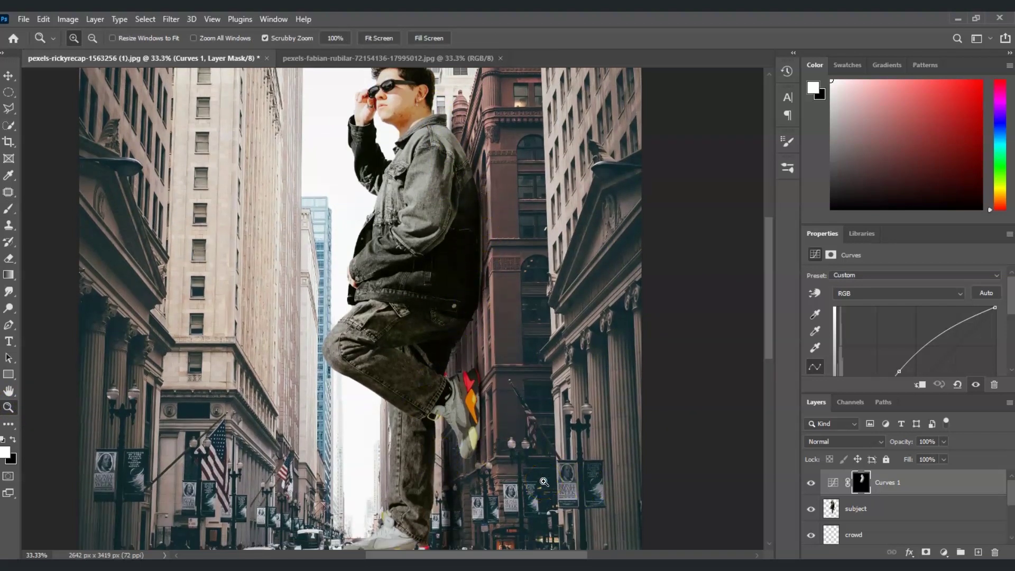
# Load the man's outline as a selection and make the subject layer active.
pyautogui.scroll(-1, 544, 481)
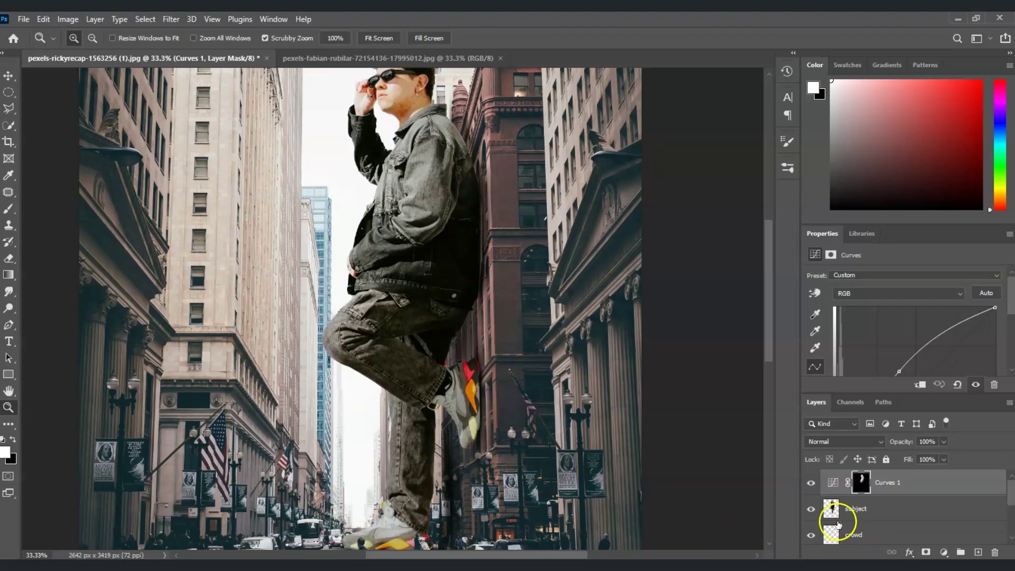
pyautogui.keyDown('ctrl'); pyautogui.click(831, 508); pyautogui.keyUp('ctrl')
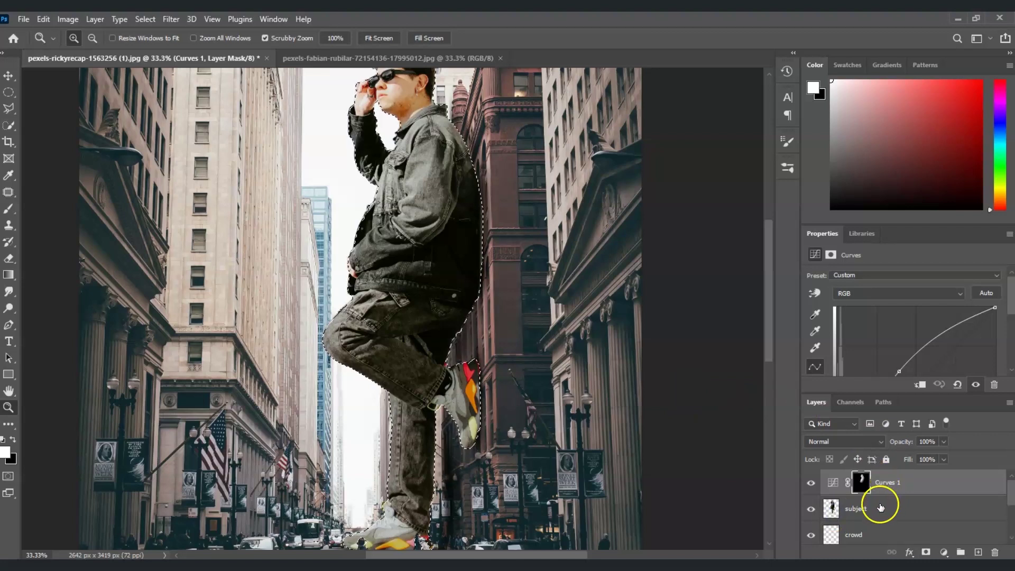
pyautogui.click(880, 511)
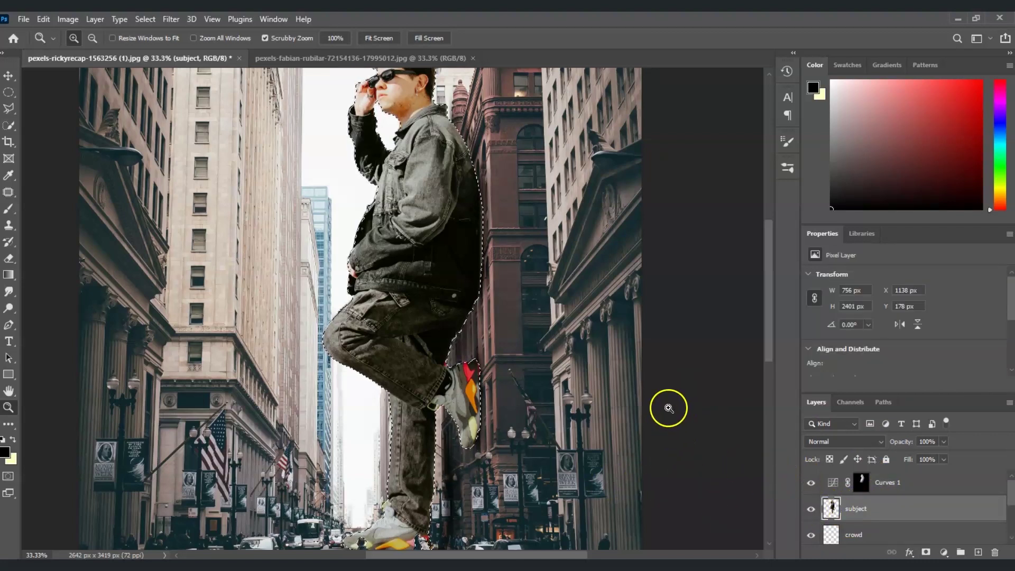
# Darken the man's jacket, trousers and shoes with the Burn tool at 600 px, Midtones range and 30% exposure, then deselect.
pyautogui.click(9, 308)
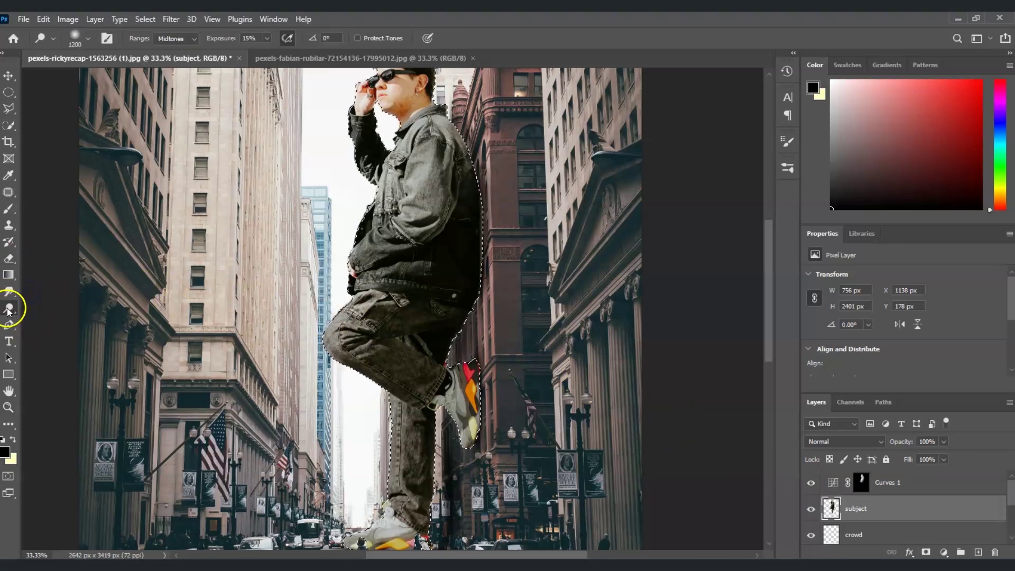
pyautogui.rightClick(9, 311)
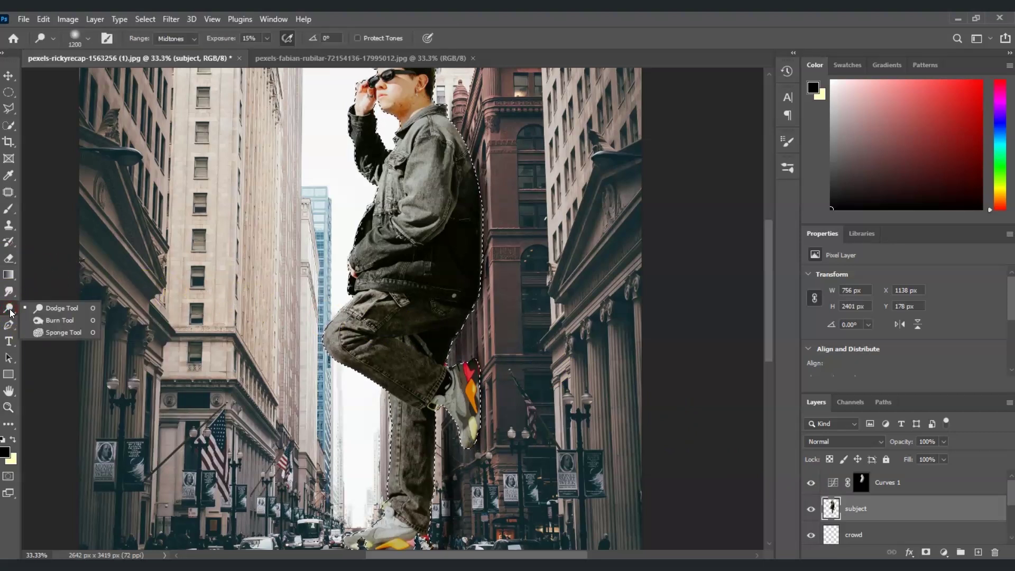
pyautogui.click(61, 319)
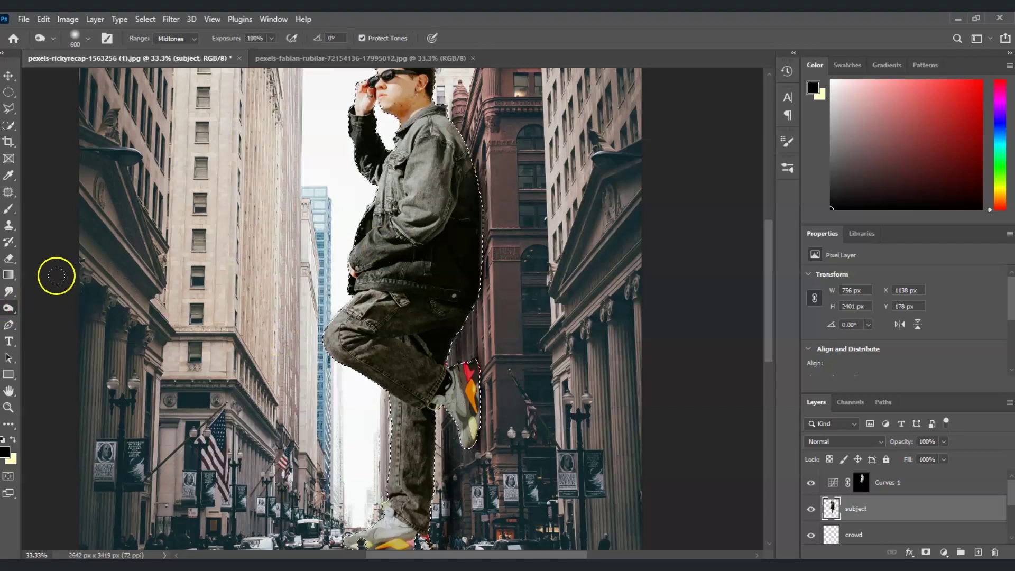
pyautogui.click(224, 45)
pyautogui.write('30')
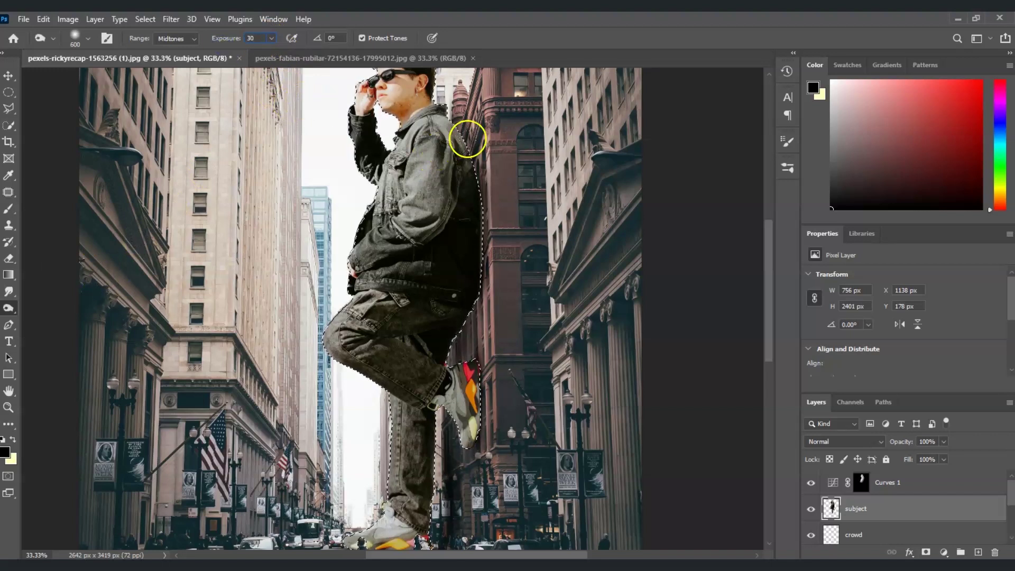
pyautogui.click(487, 132)
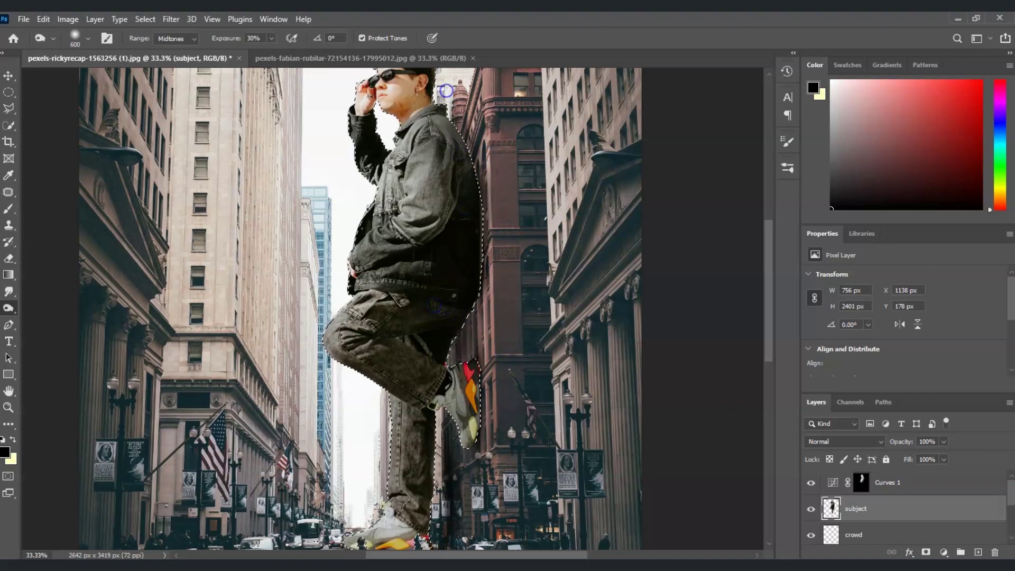
pyautogui.scroll(-3, 462, 416)
pyautogui.moveTo(462, 416)
pyautogui.mouseDown()
pyautogui.moveTo(430, 306)
pyautogui.moveTo(365, 411)
pyautogui.moveTo(406, 399)
pyautogui.moveTo(384, 385)
pyautogui.moveTo(382, 355)
pyautogui.mouseUp()
pyautogui.moveTo(766, 320); pyautogui.dragTo(759, 255)
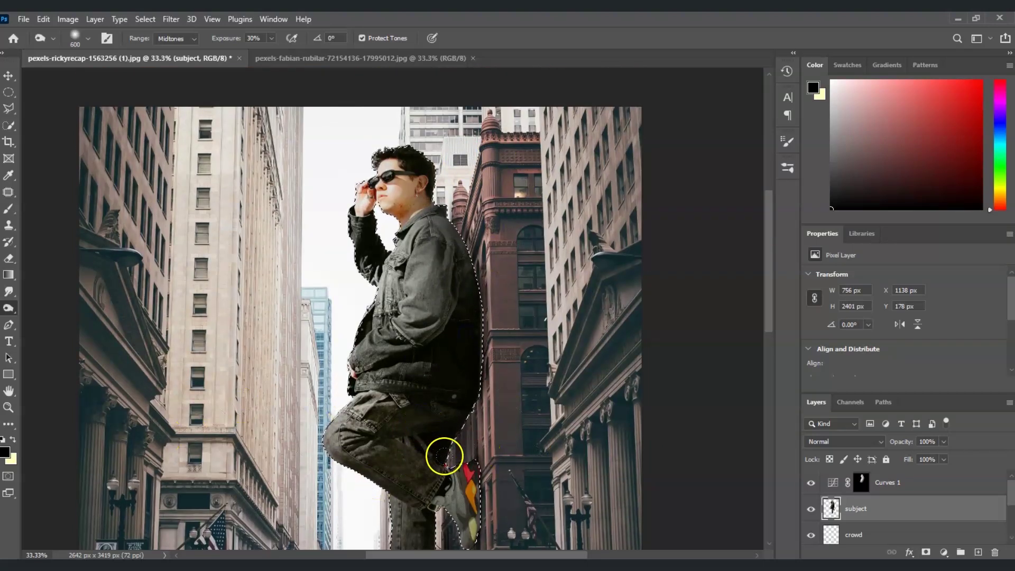
pyautogui.press('z')
pyautogui.hotkey('ctrl', '0')
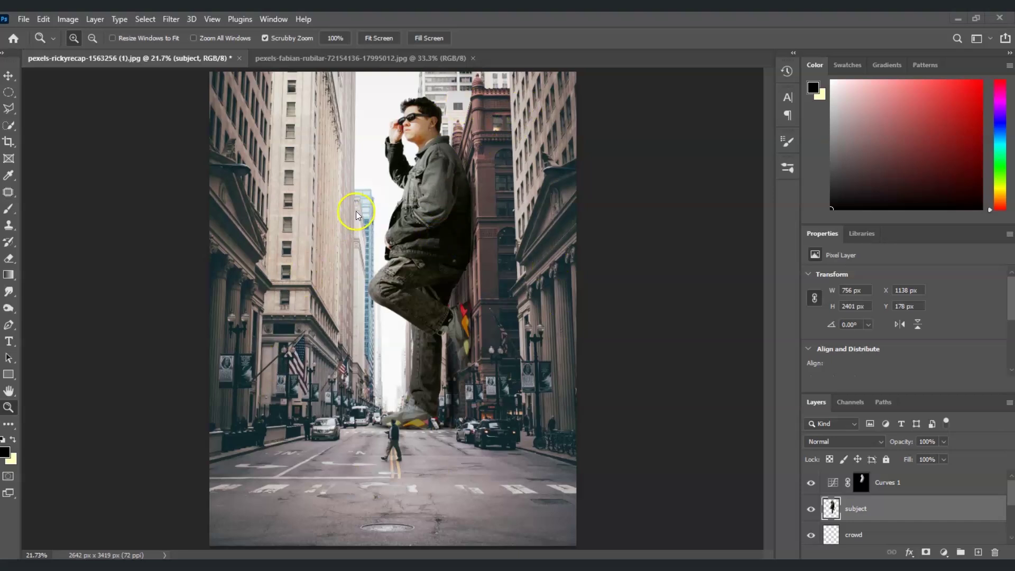
# Stamp all visible layers into a new layer above the Curves adjustment and check it by toggling its visibility.
pyautogui.click(922, 488)
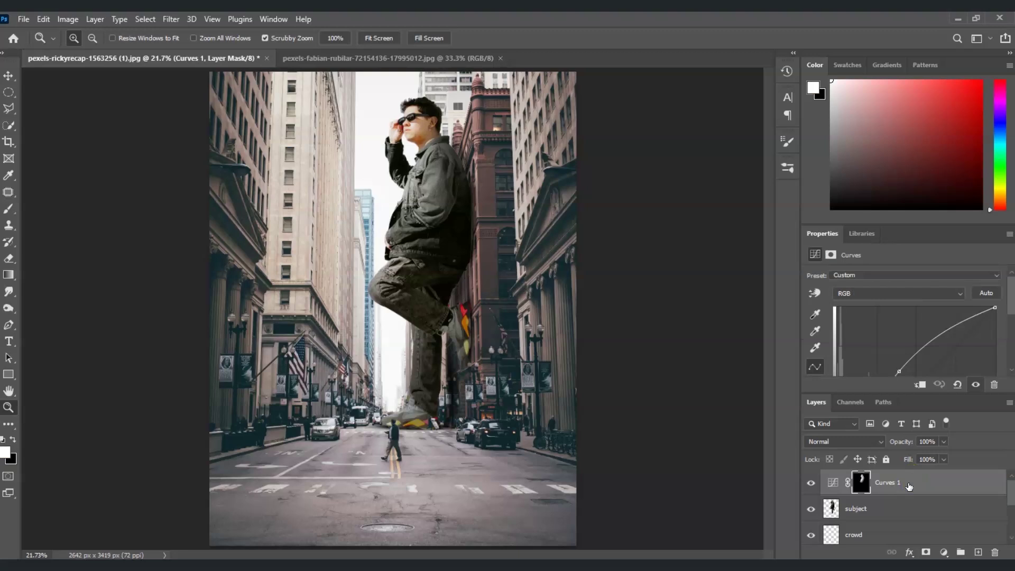
pyautogui.hotkey('ctrl', 'shift', 'alt', 'e')
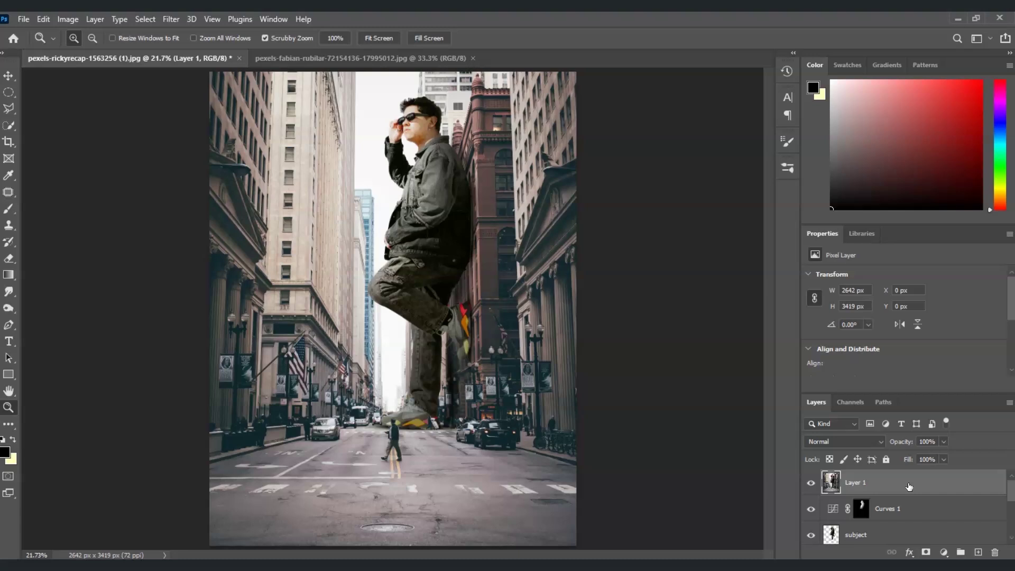
pyautogui.click(862, 486)
pyautogui.click(910, 488)
pyautogui.click(812, 483)
pyautogui.click(812, 484)
pyautogui.click(865, 485)
# Start a Field Blur on the merged layer, with a 10 px pin on the upper-left building and a 12 px pin on the road's left side.
pyautogui.click(170, 19)
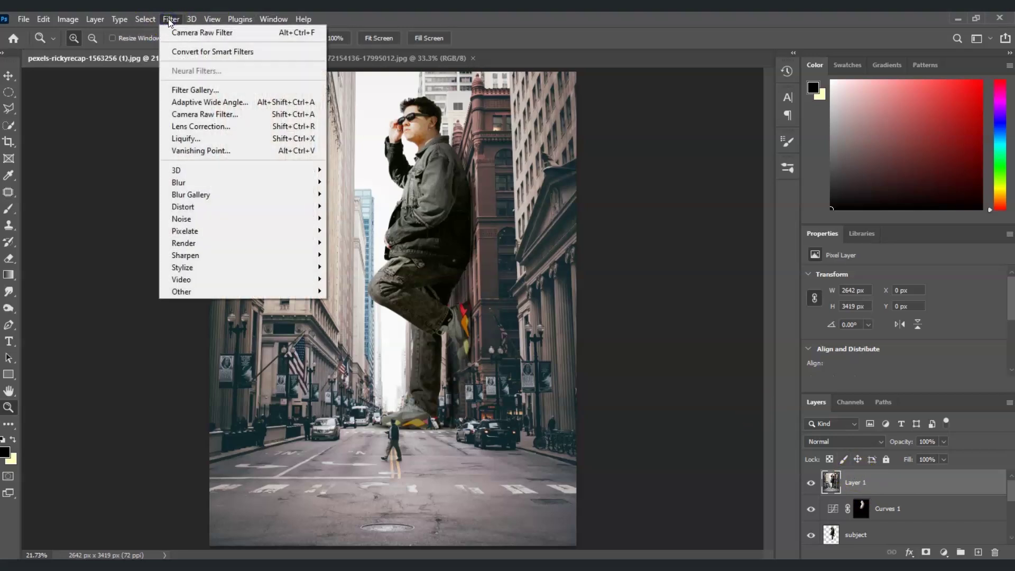
pyautogui.click(253, 193)
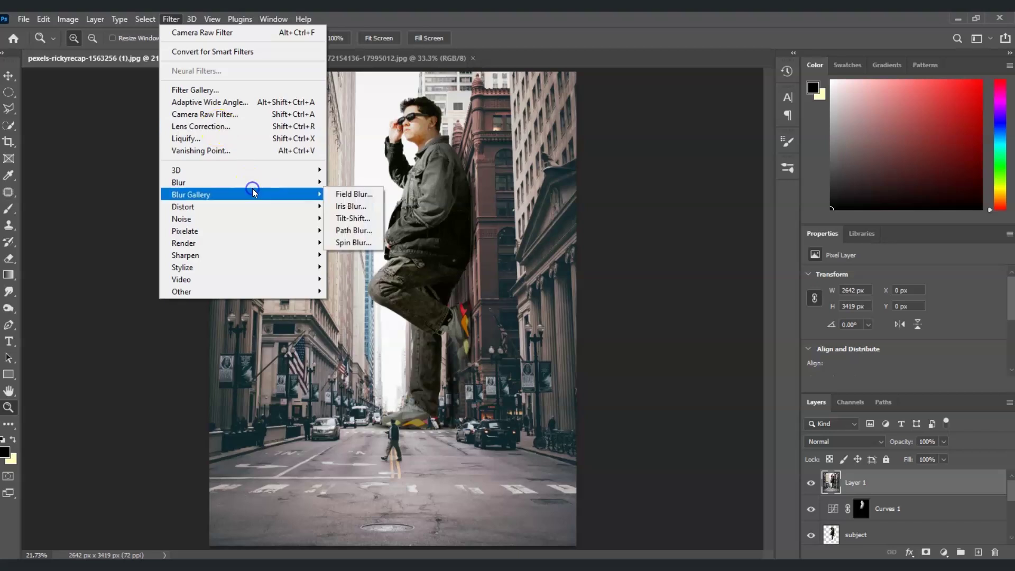
pyautogui.click(351, 194)
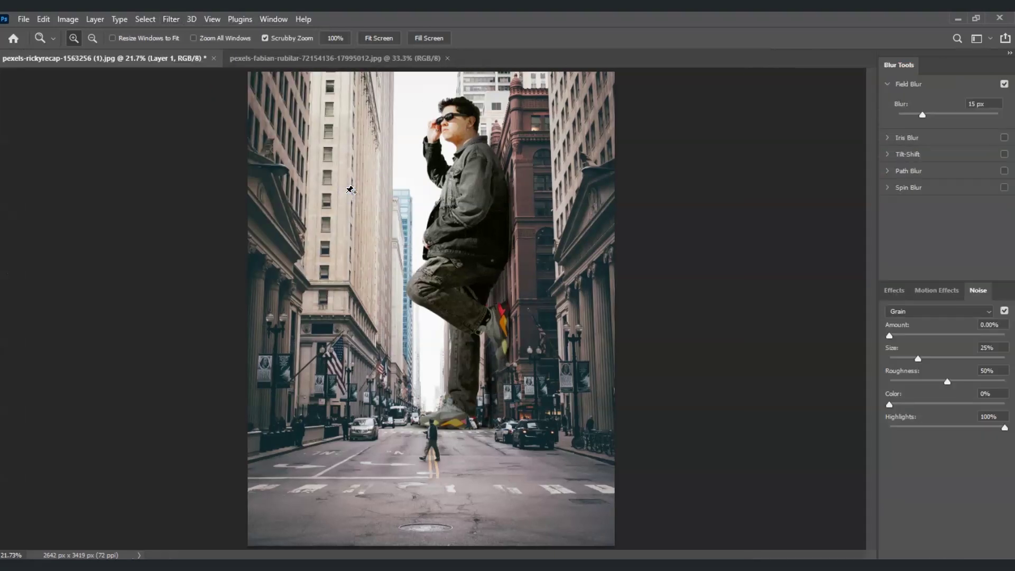
pyautogui.click(430, 308)
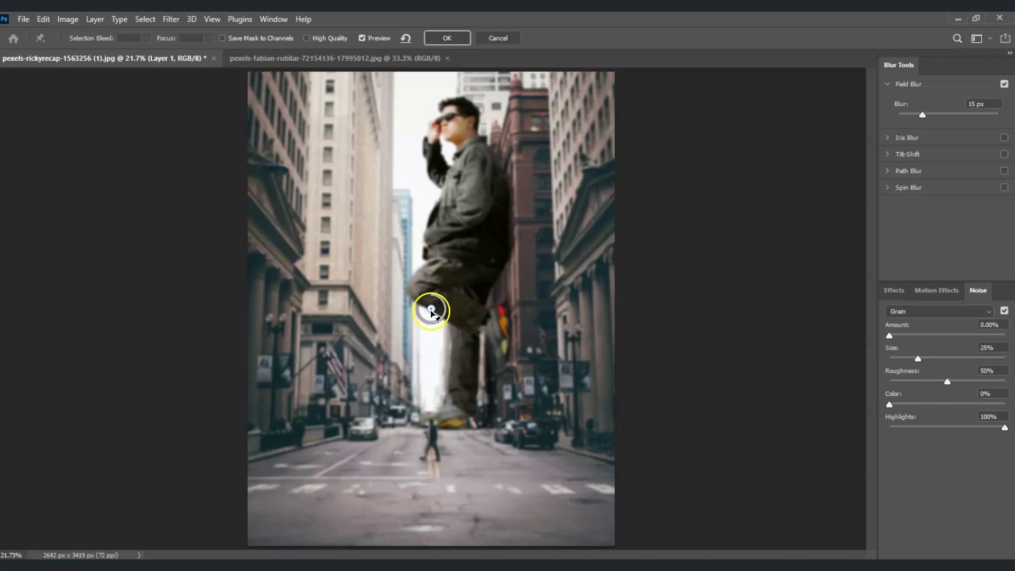
pyautogui.moveTo(431, 312); pyautogui.dragTo(351, 95)
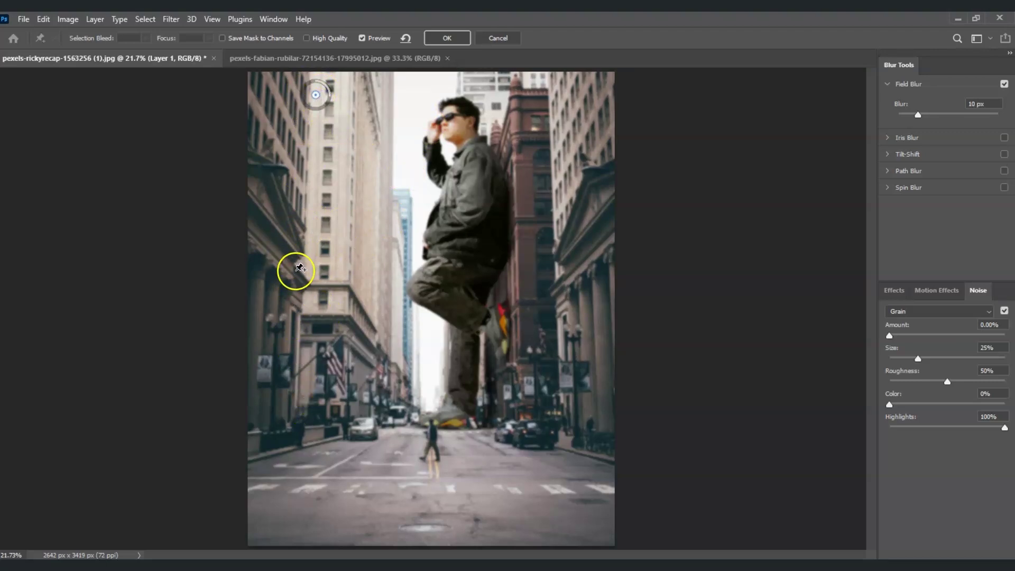
pyautogui.click(309, 453)
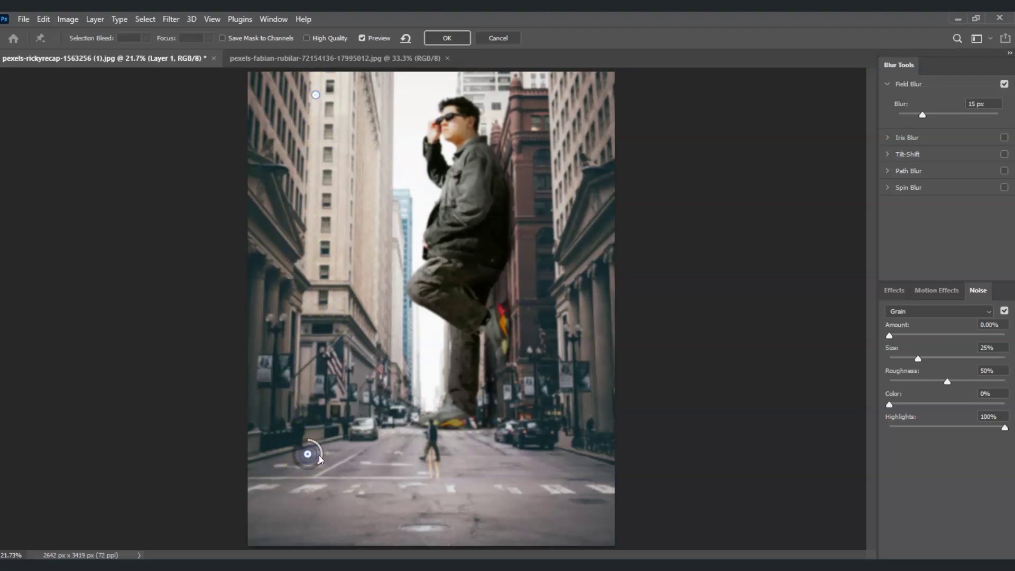
pyautogui.moveTo(319, 465); pyautogui.dragTo(324, 463)
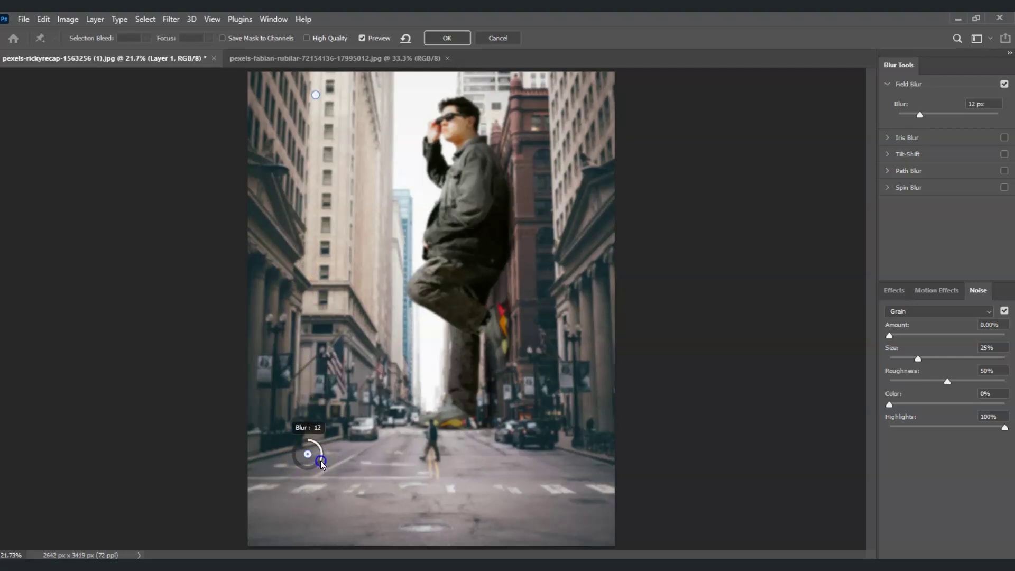
# Add blur pins on the right-hand buildings at 10 px, on the parked cars and on the building beside the man's chest.
pyautogui.click(558, 98)
pyautogui.moveTo(570, 105); pyautogui.dragTo(574, 107)
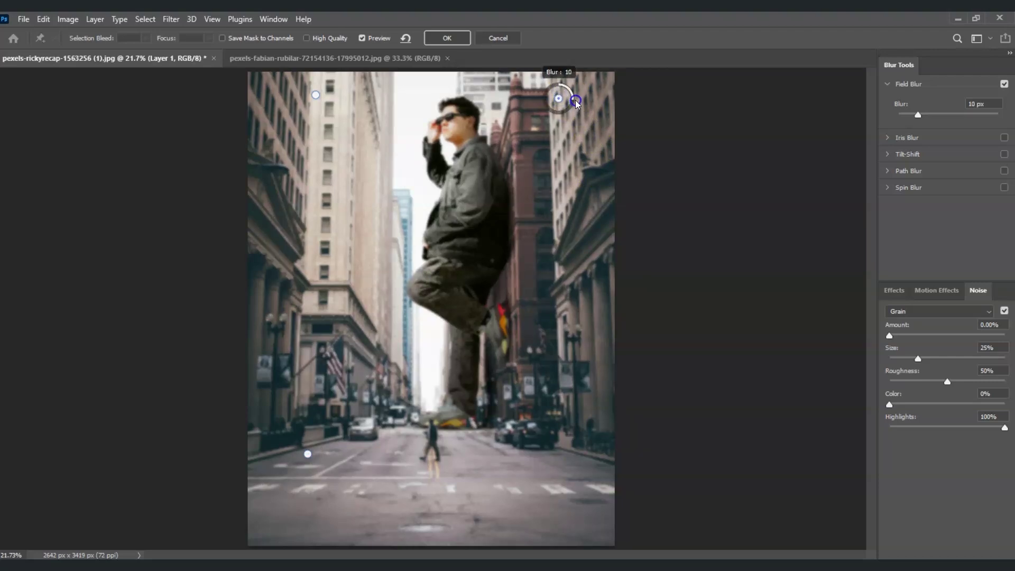
pyautogui.click(532, 441)
pyautogui.click(385, 221)
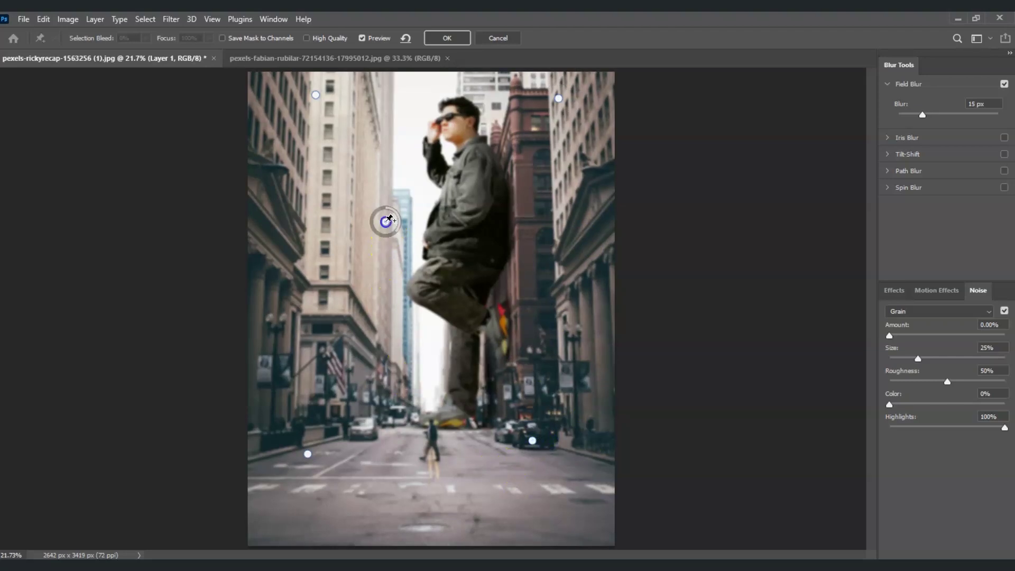
pyautogui.click(545, 220)
pyautogui.moveTo(560, 234); pyautogui.dragTo(561, 224)
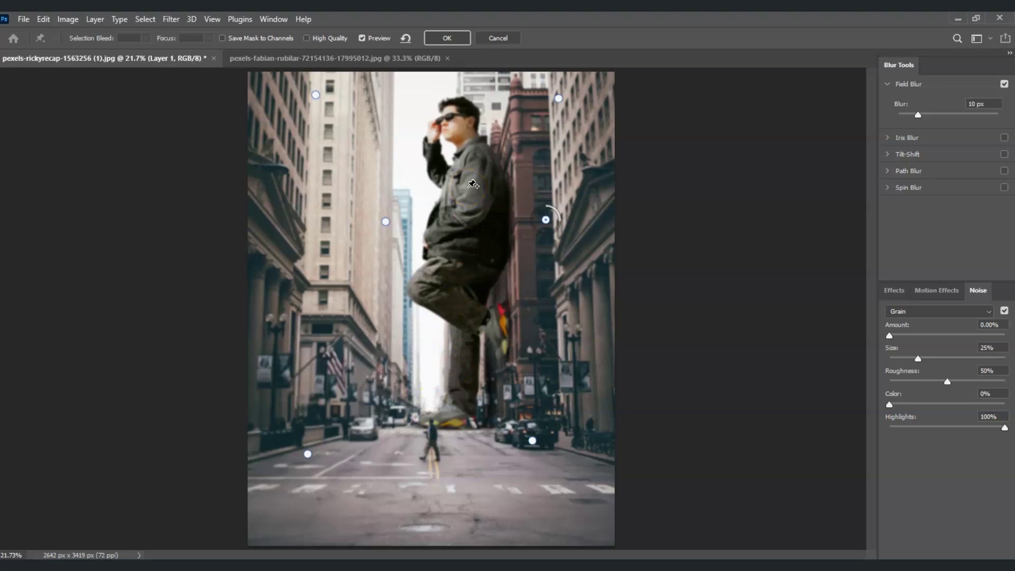
# Keep the man sharp by adding 0 px blur pins on his face and on both sides of his jacket.
pyautogui.click(456, 119)
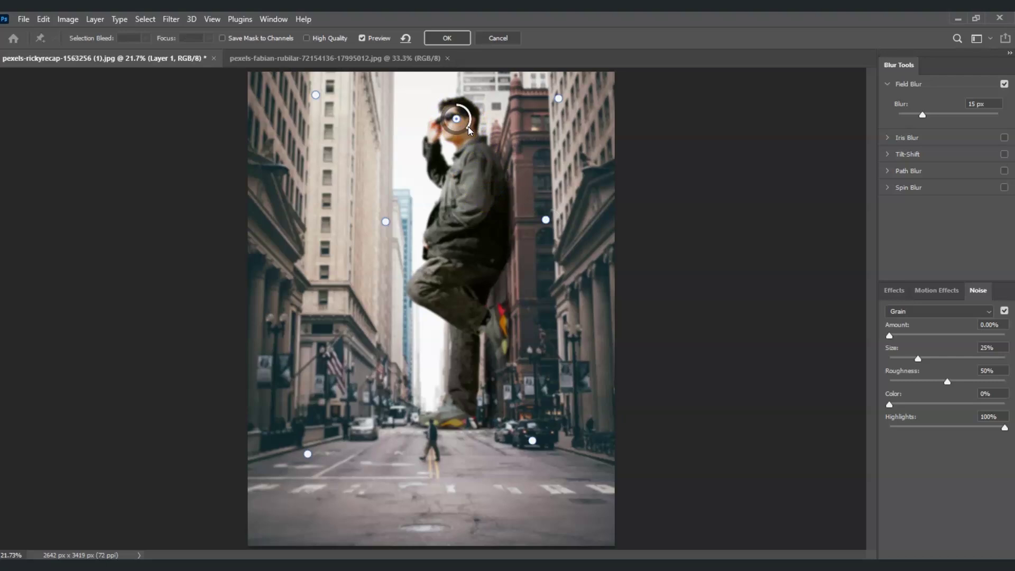
pyautogui.moveTo(468, 131); pyautogui.dragTo(457, 83)
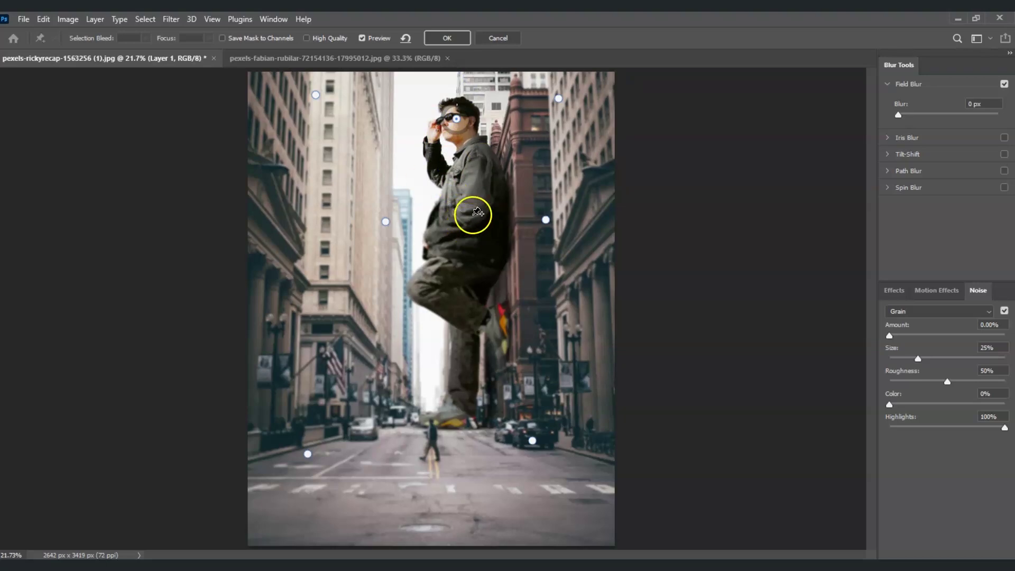
pyautogui.click(490, 222)
pyautogui.moveTo(501, 235); pyautogui.dragTo(444, 195)
pyautogui.click(440, 225)
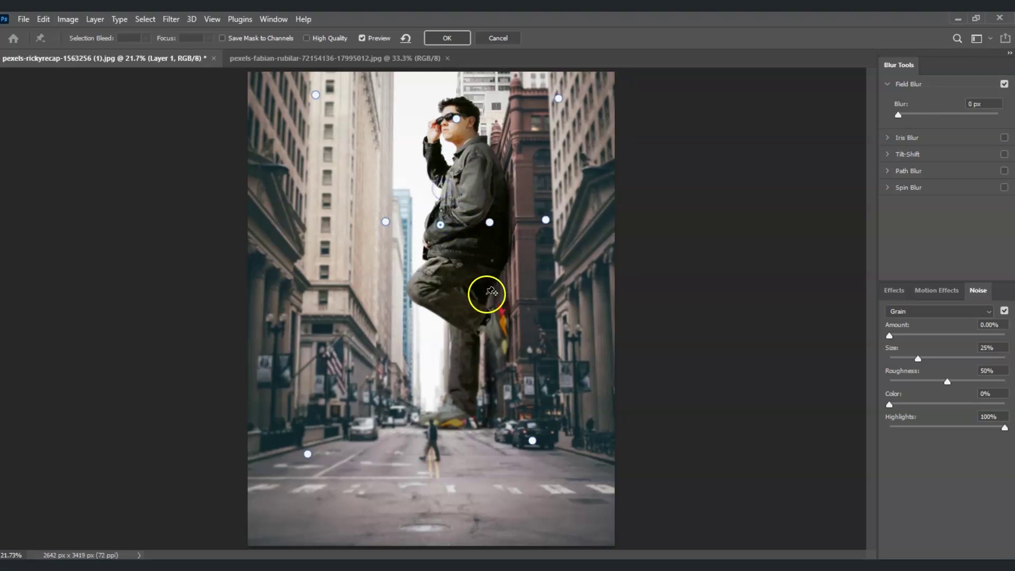
# Add a 3 px blur pin on the man's lower leg and a 10 px pin beside his head, then apply the Field Blur.
pyautogui.click(462, 366)
pyautogui.moveTo(474, 382); pyautogui.dragTo(482, 366)
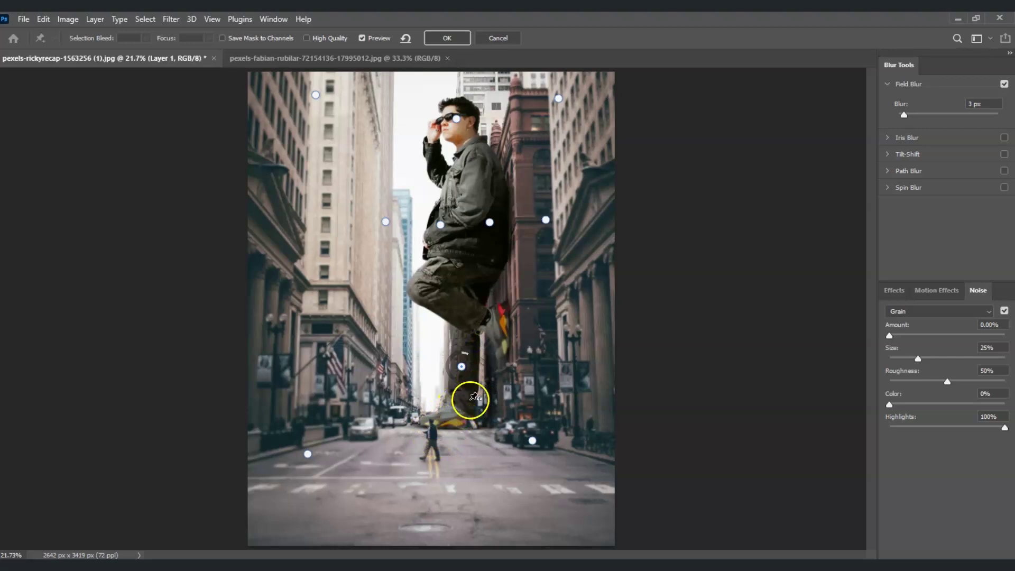
pyautogui.click(387, 98)
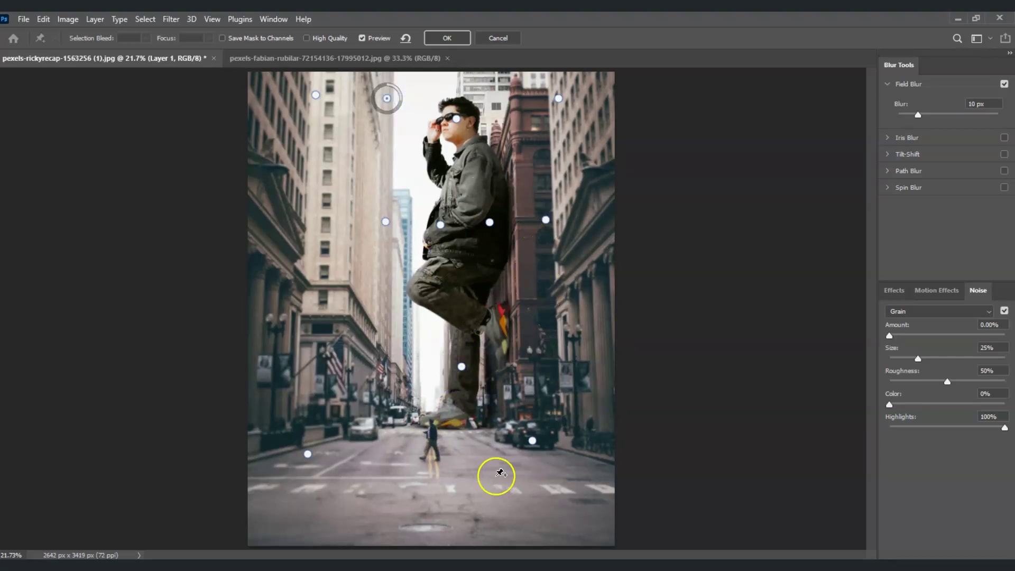
pyautogui.click(446, 37)
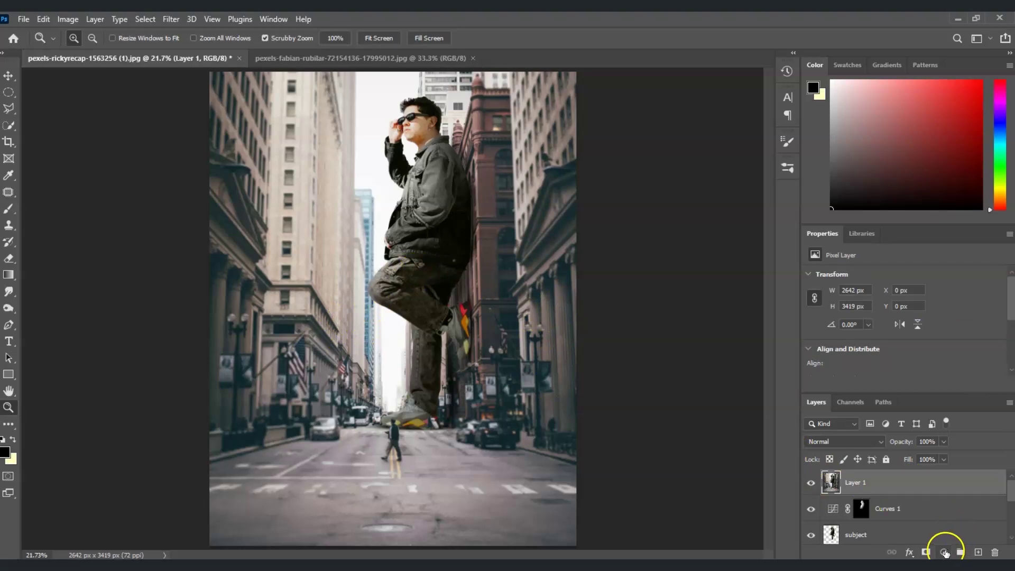
# Add a Color Balance adjustment layer on top with midtones at -6 Cyan-Red, +6 Magenta-Green and -4 Yellow-Blue.
pyautogui.click(944, 552)
pyautogui.click(955, 440)
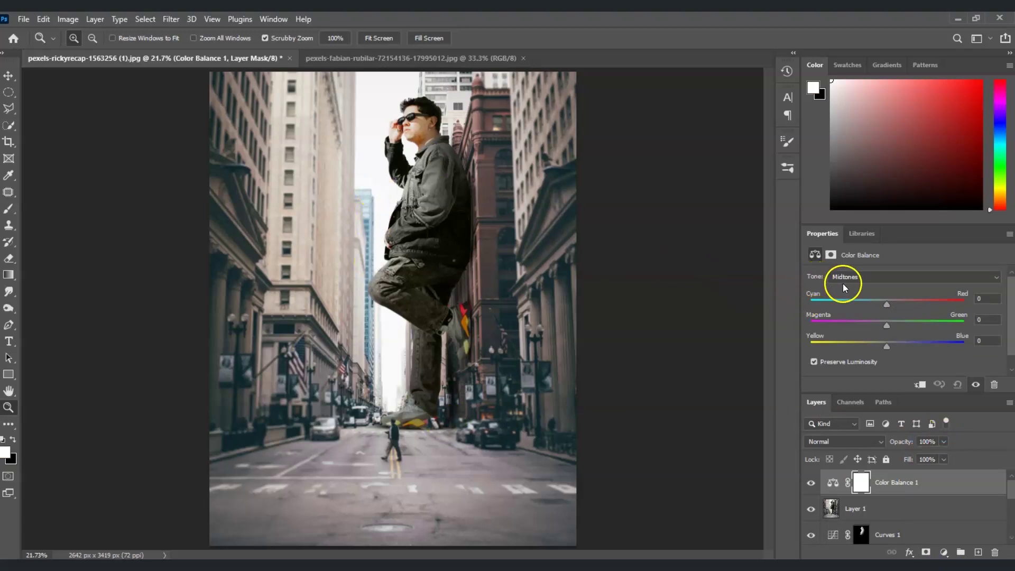
pyautogui.moveTo(889, 305); pyautogui.dragTo(884, 305)
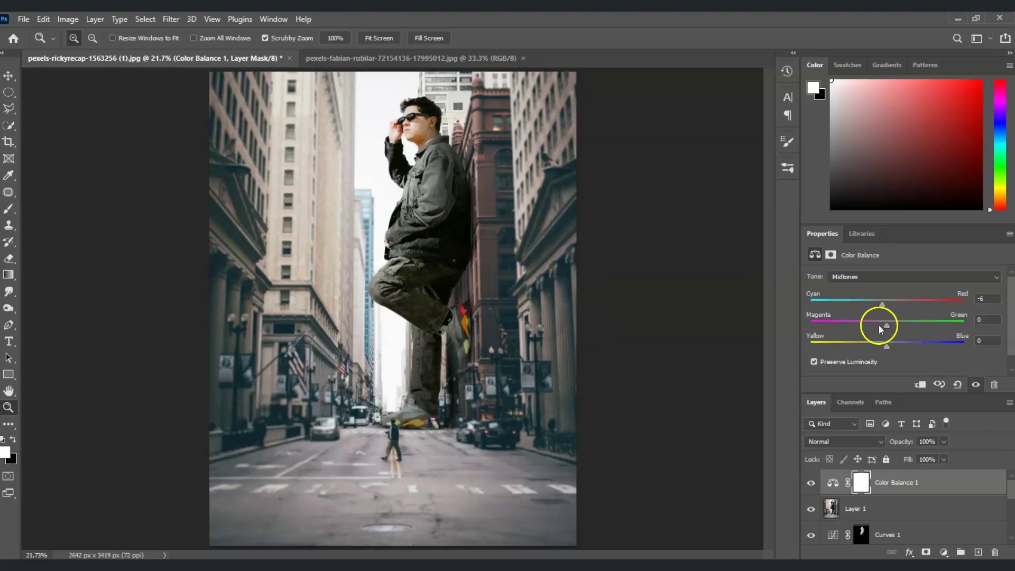
pyautogui.moveTo(889, 325); pyautogui.dragTo(891, 327)
pyautogui.moveTo(888, 352); pyautogui.dragTo(882, 348)
pyautogui.press('b')
pyautogui.click(492, 411)
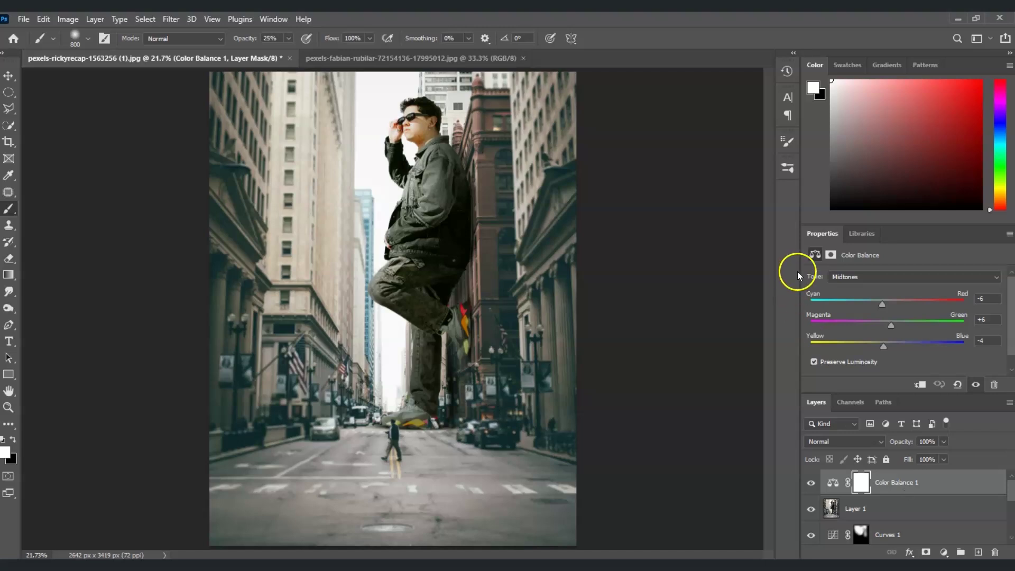
# Apply the Camera Raw filter to the merged layer with Vignetting set to -15.
pyautogui.click(880, 513)
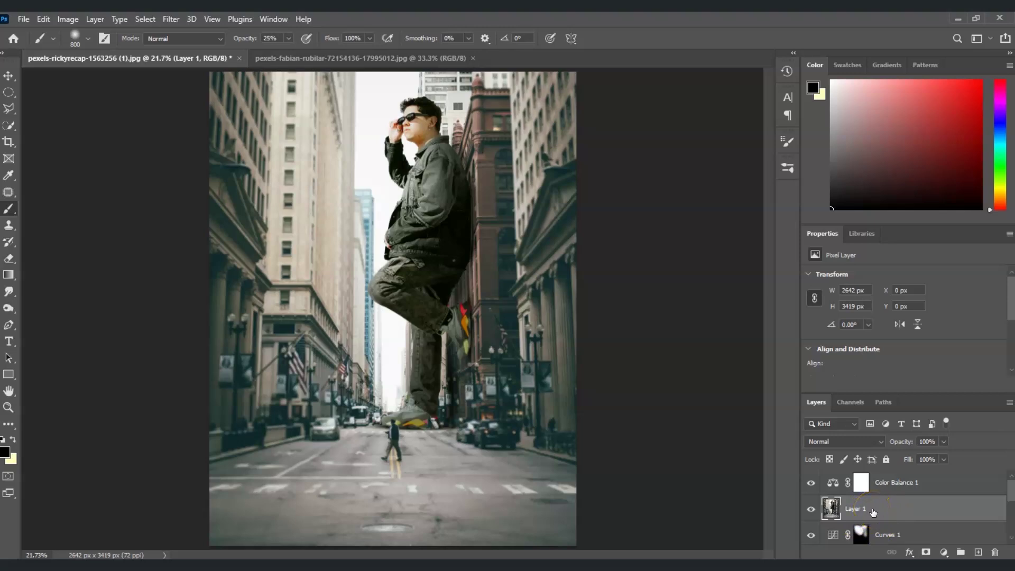
pyautogui.click(171, 21)
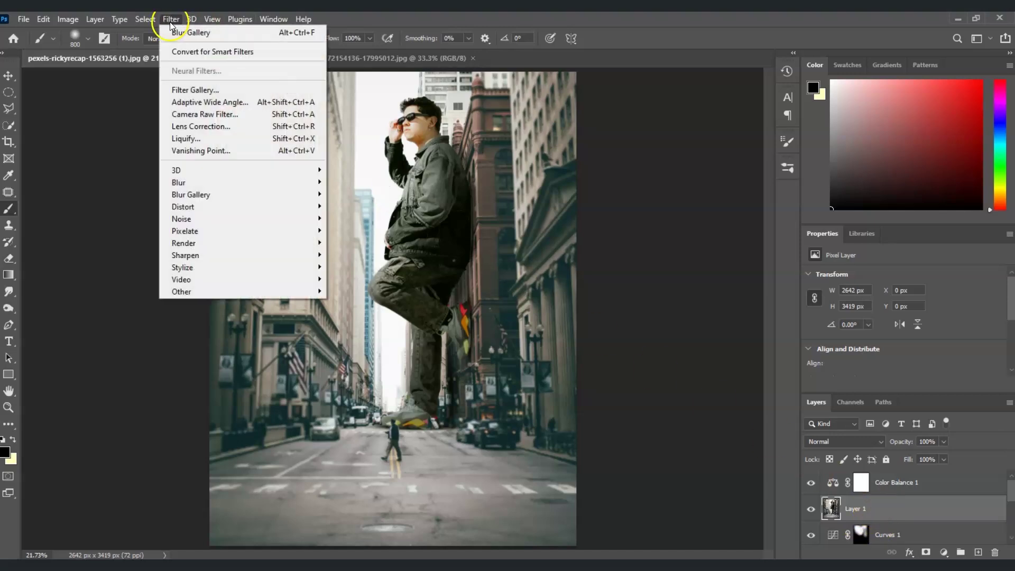
pyautogui.click(221, 115)
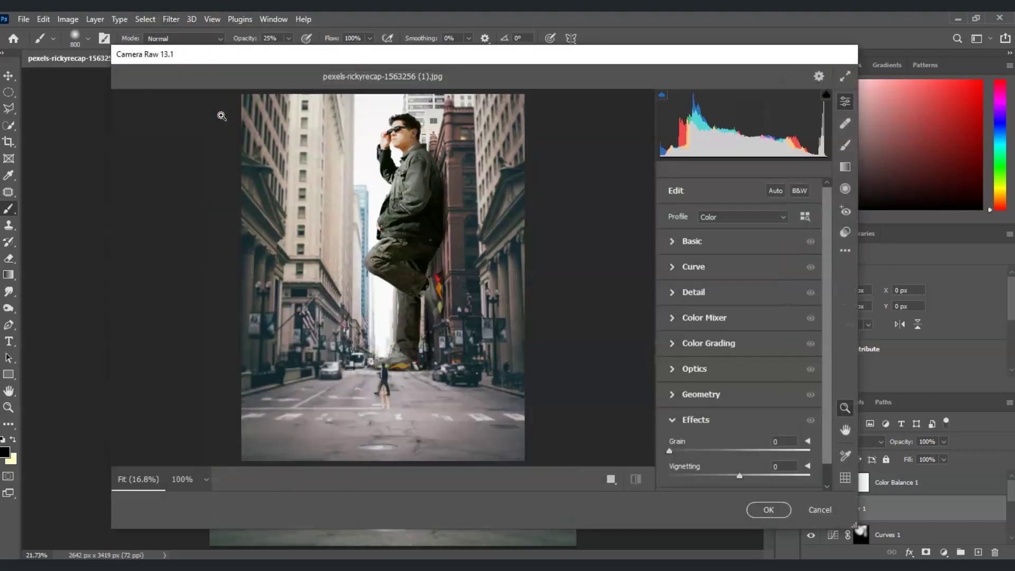
pyautogui.scroll(-1, 740, 367)
pyautogui.click(672, 397)
pyautogui.click(668, 422)
pyautogui.scroll(-1, 688, 422)
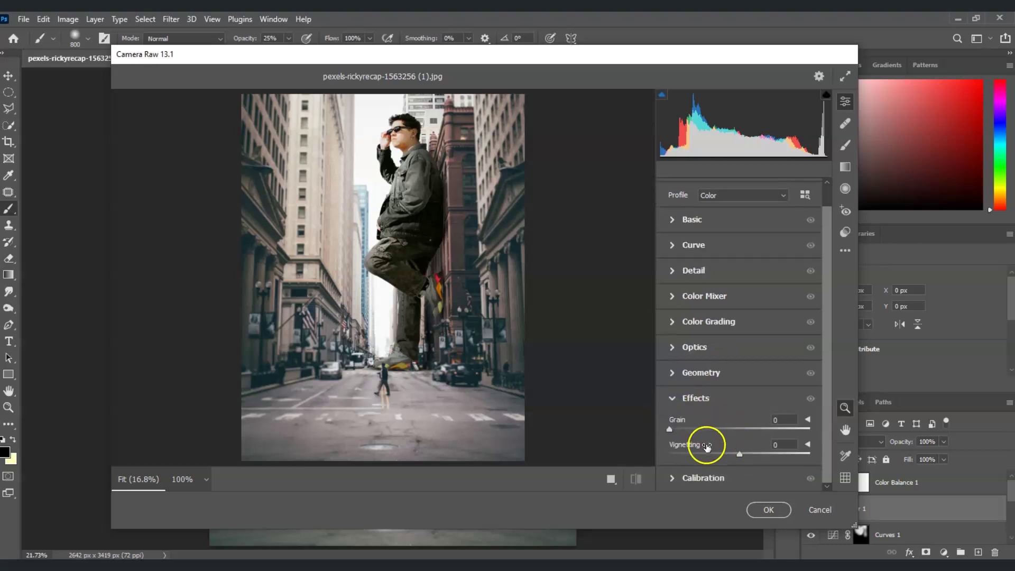
pyautogui.moveTo(739, 453); pyautogui.dragTo(730, 458)
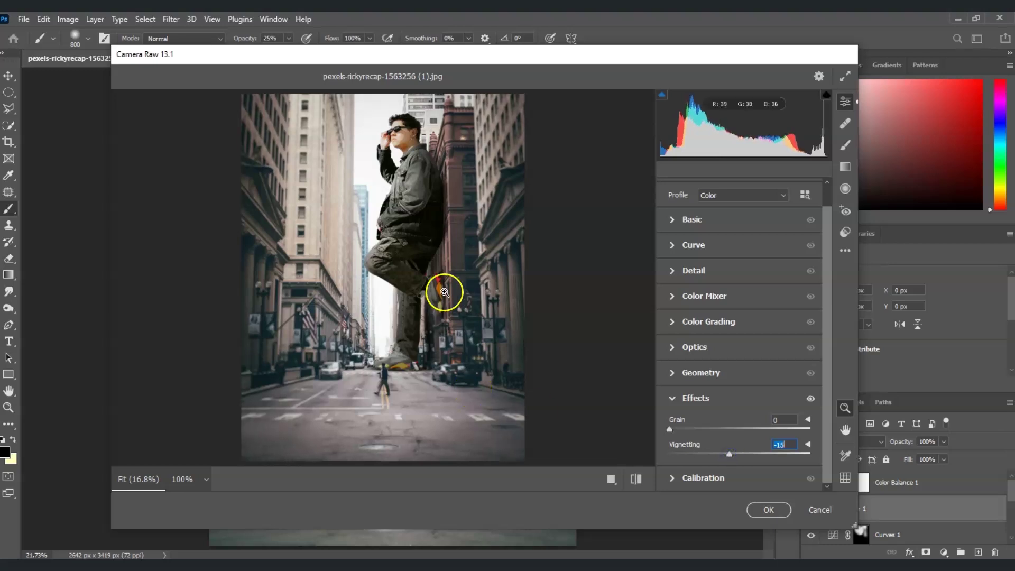
pyautogui.click(769, 510)
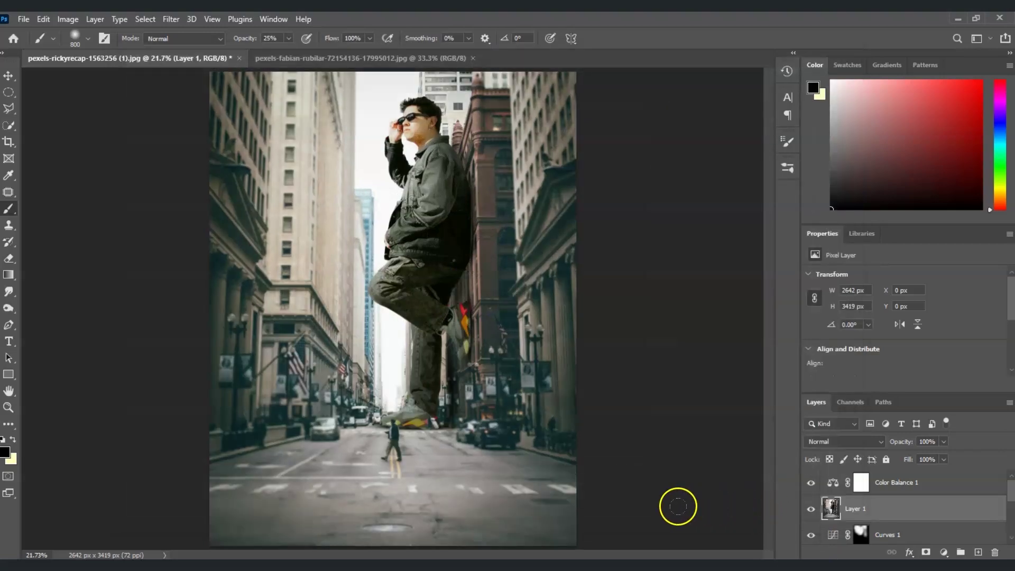